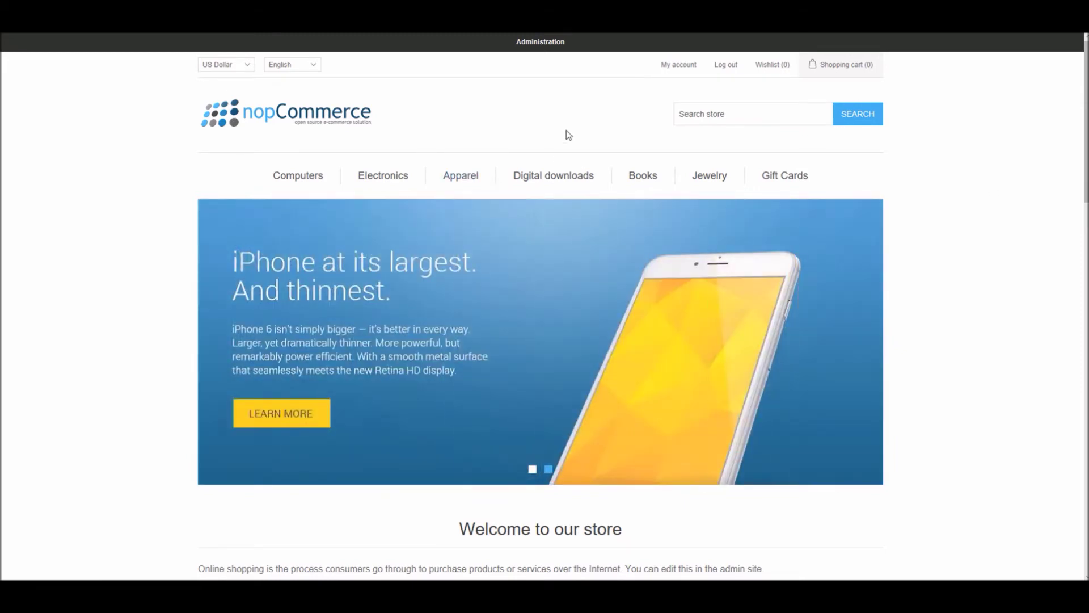
- Copy the Apple iCam name from the admin Catalog > Products list into the storefront search box
left_click(541, 41)
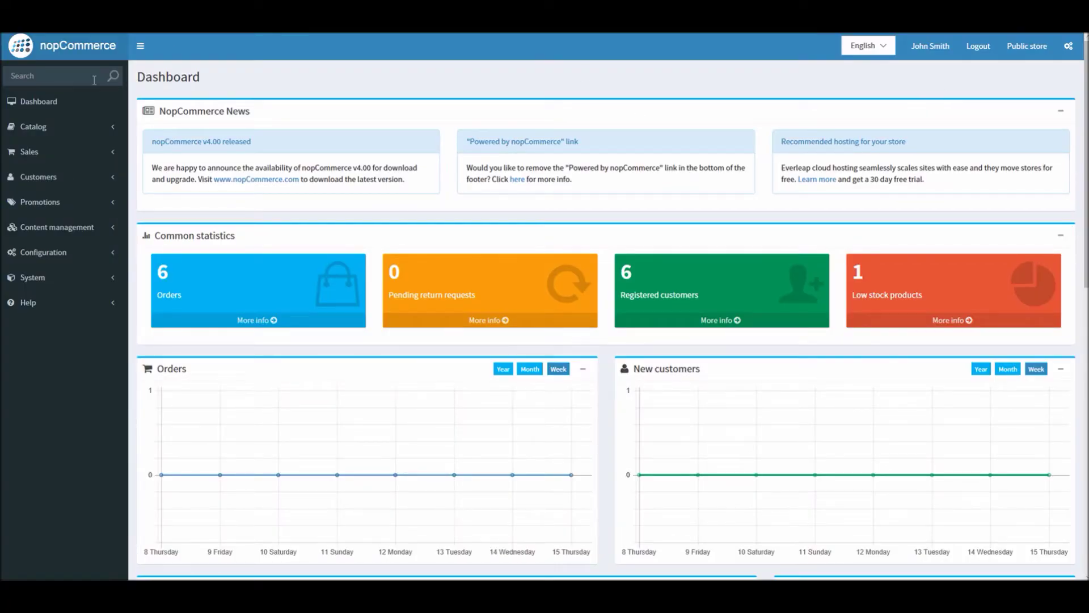
left_click(41, 132)
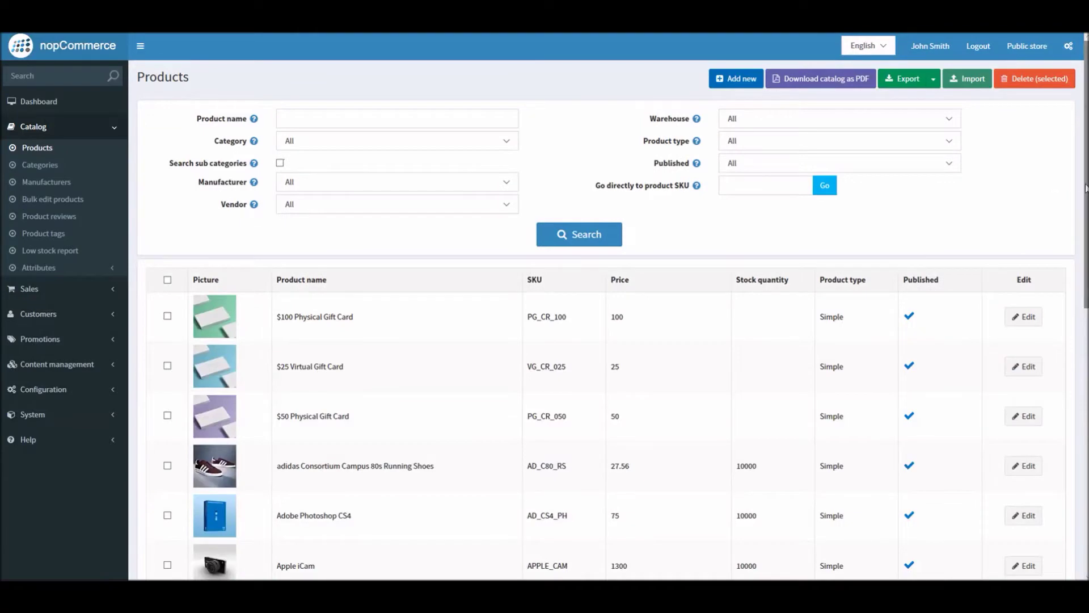
left_click_drag(1087, 188, 1078, 307)
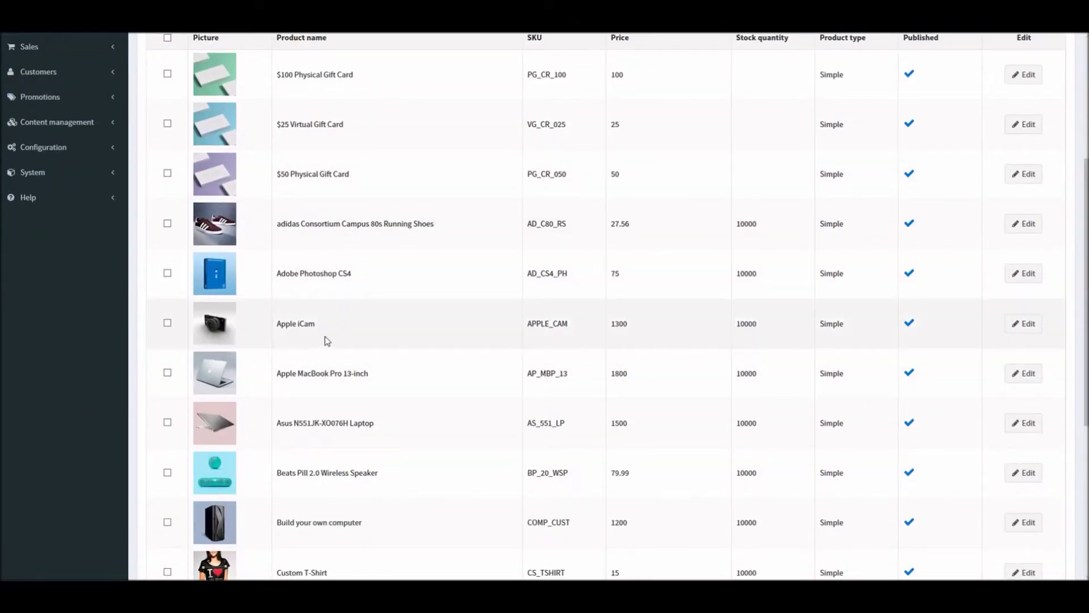
left_click_drag(320, 331, 276, 333)
key("ctrl+c")
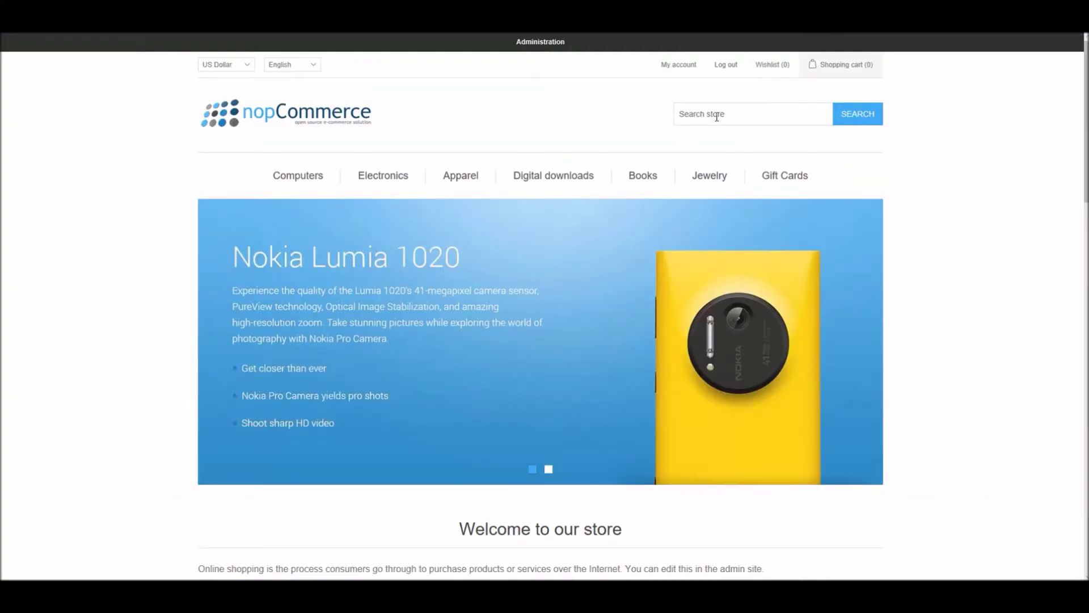
left_click(716, 117)
key("ctrl+v")
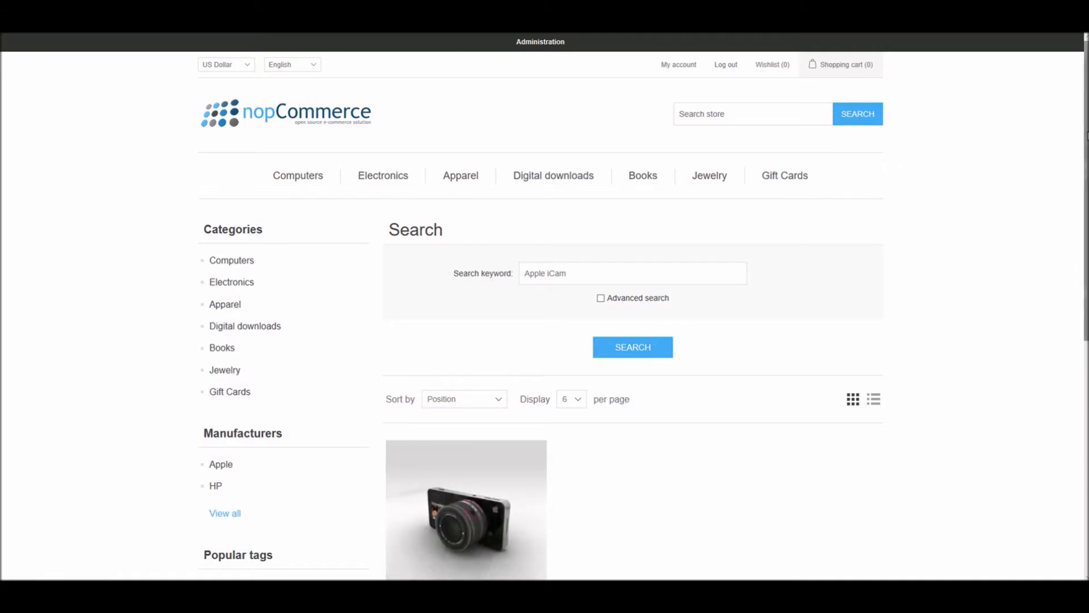
- Confirm the Apple iCam storefront page ($1,300) shows In stock, then return to the admin product list
scroll(1085, 125, "down", 1)
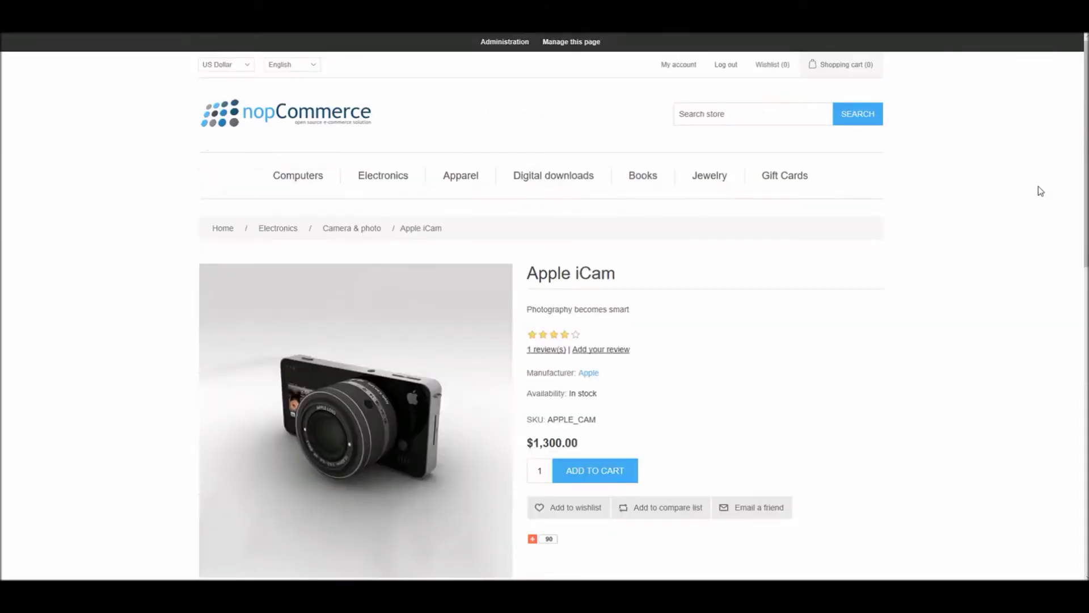
scroll(1078, 204, "down", 3)
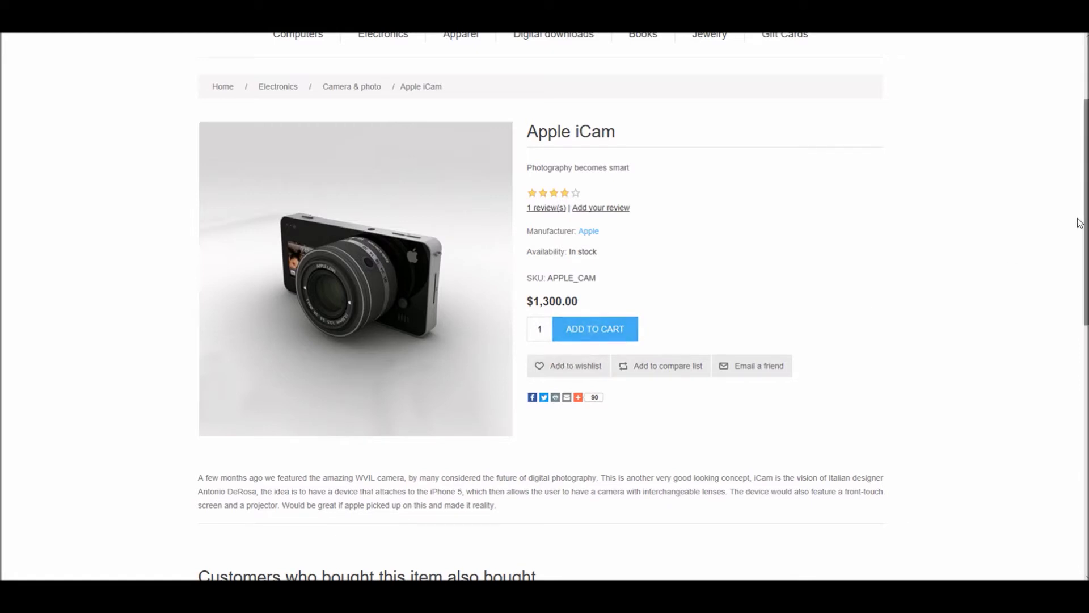
scroll(1087, 213, "up", 2)
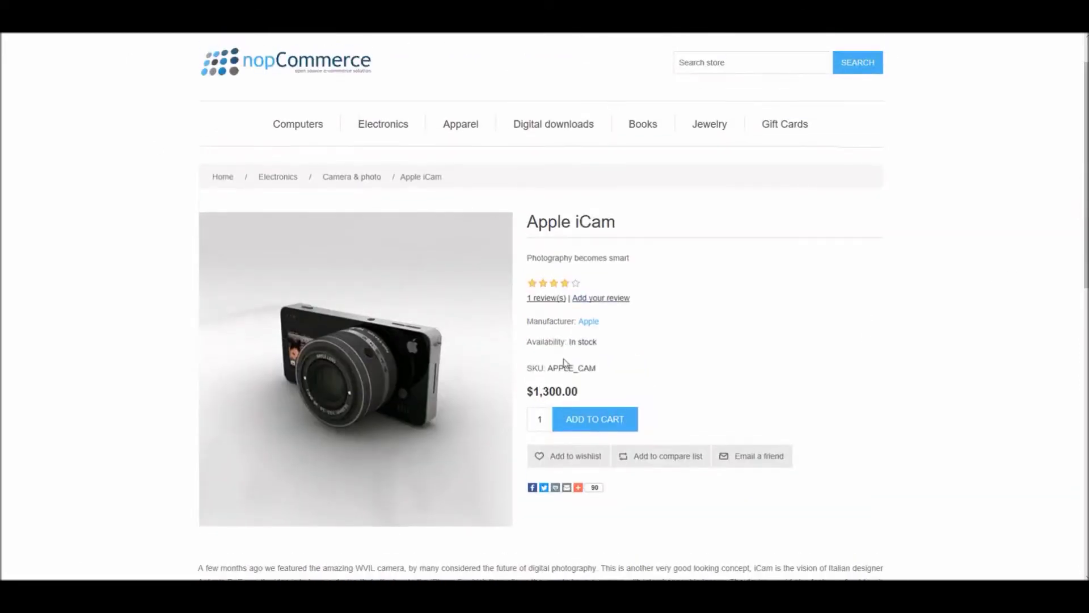
left_click_drag(597, 342, 531, 344)
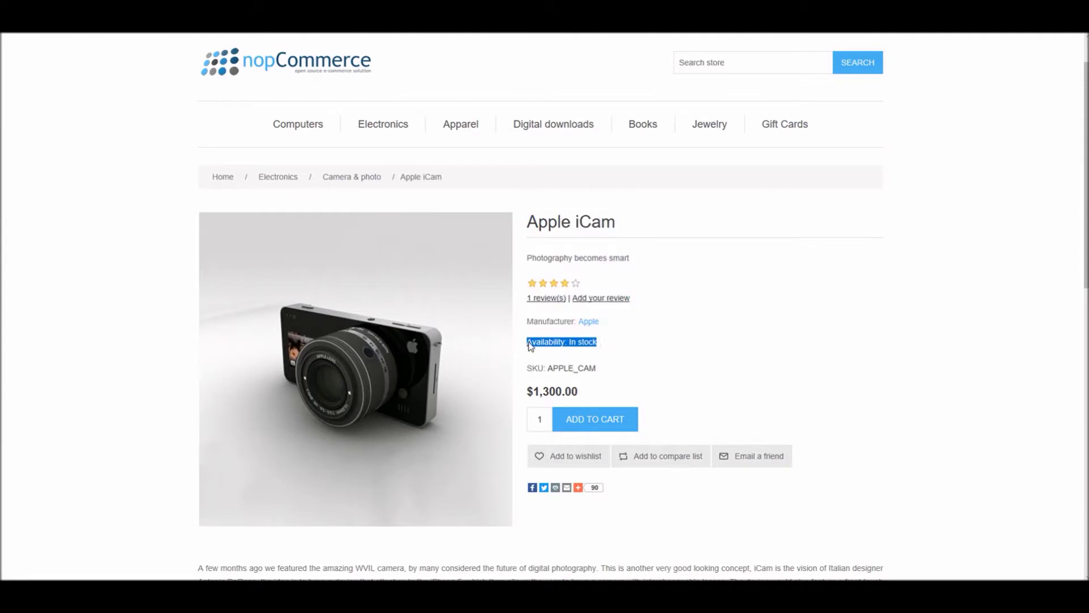
left_click(612, 345)
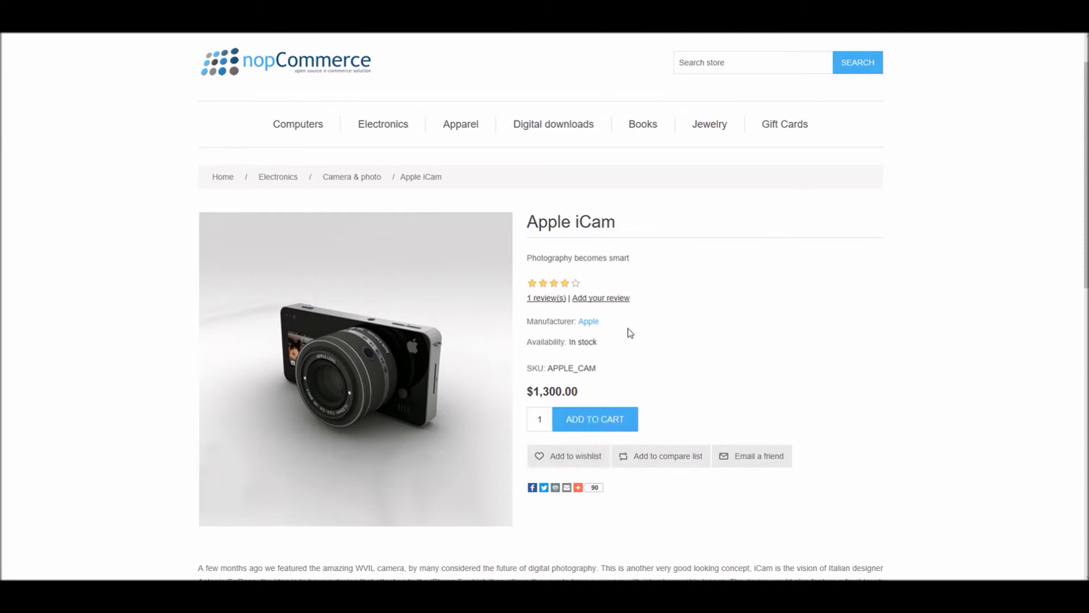
left_click(276, 58)
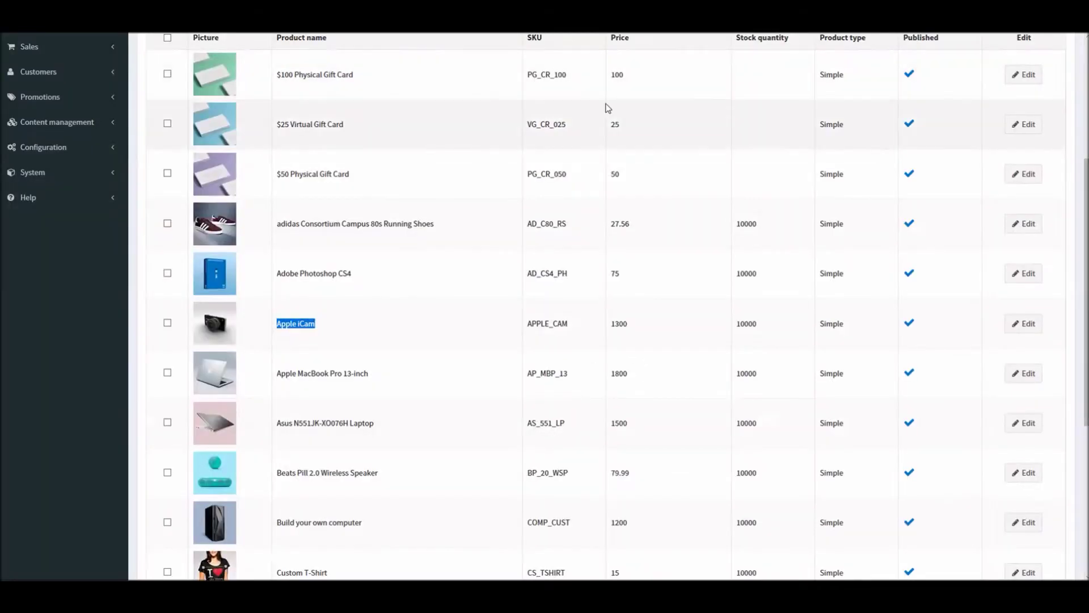
- Name the new product 'ABC Smartphone' with short description 'This is a great smartphone'
left_click_drag(1084, 202, 1084, 84)
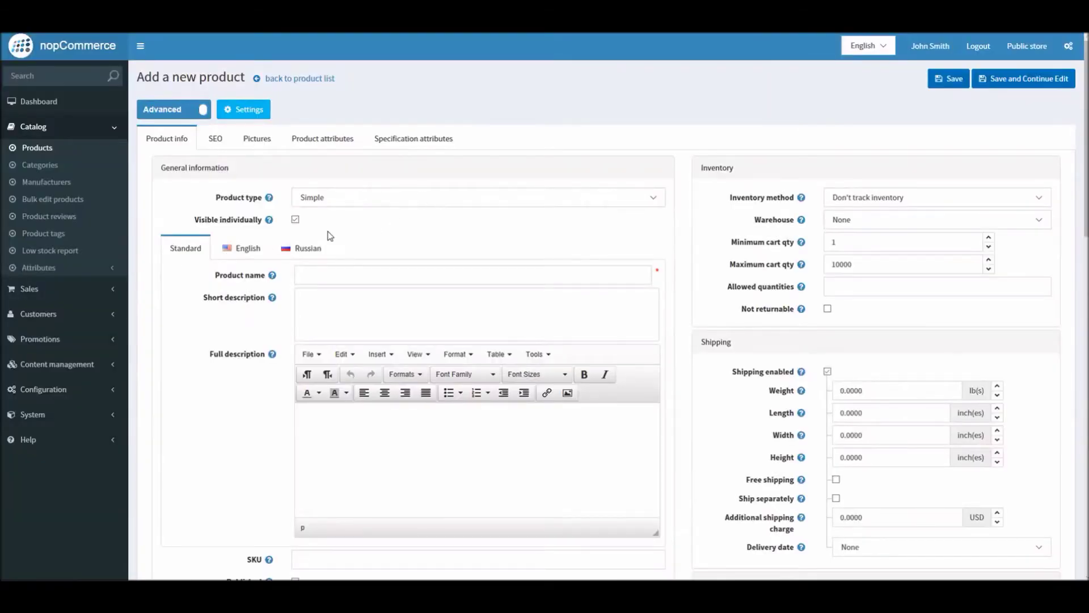
left_click(336, 275)
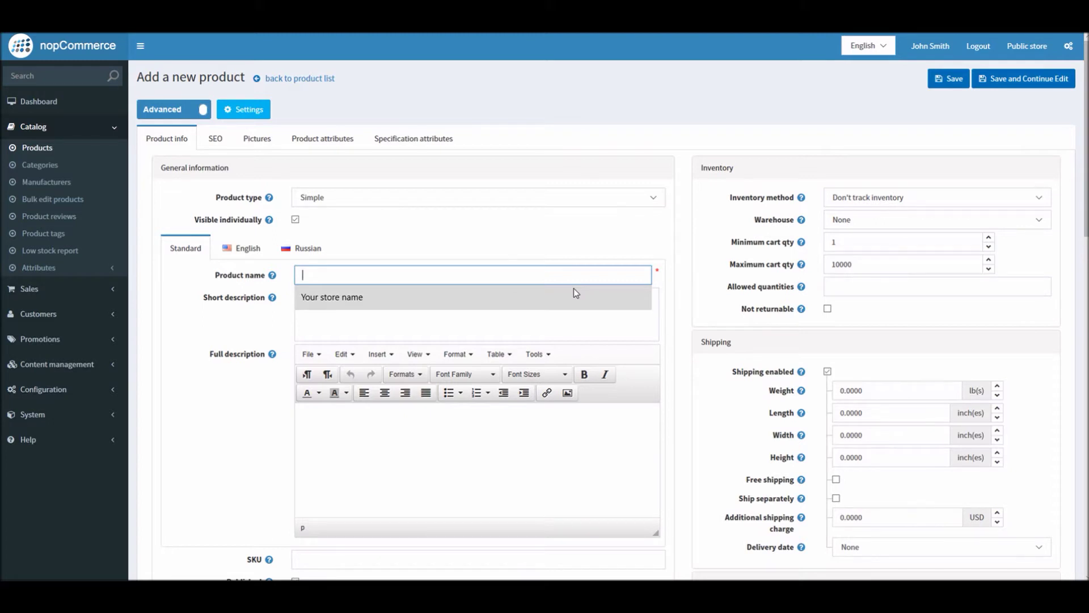
type("ABC")
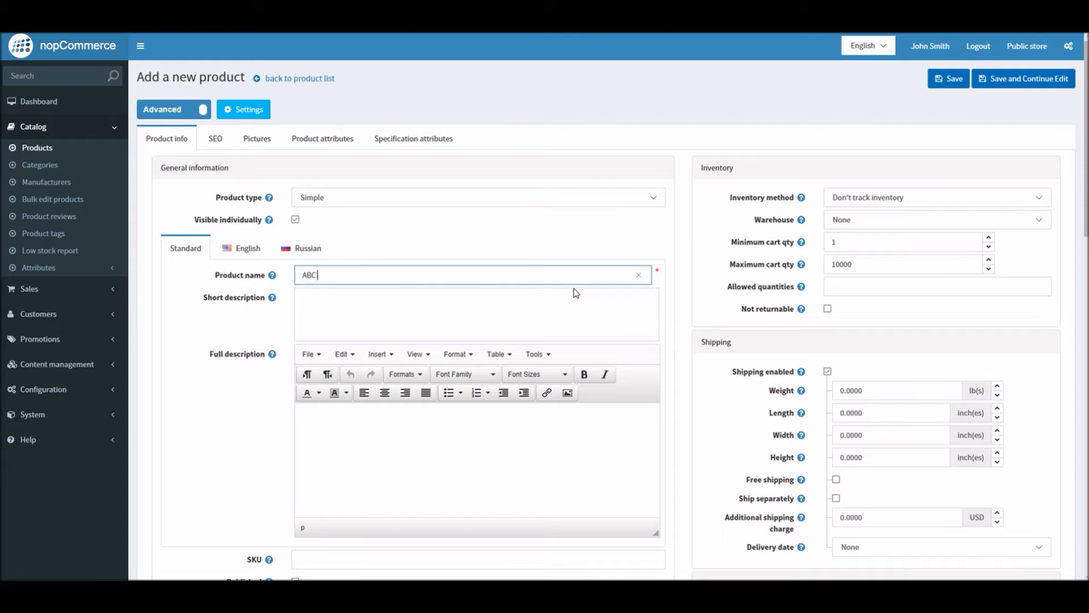
type(" Smartphone")
left_click(367, 315)
type("This")
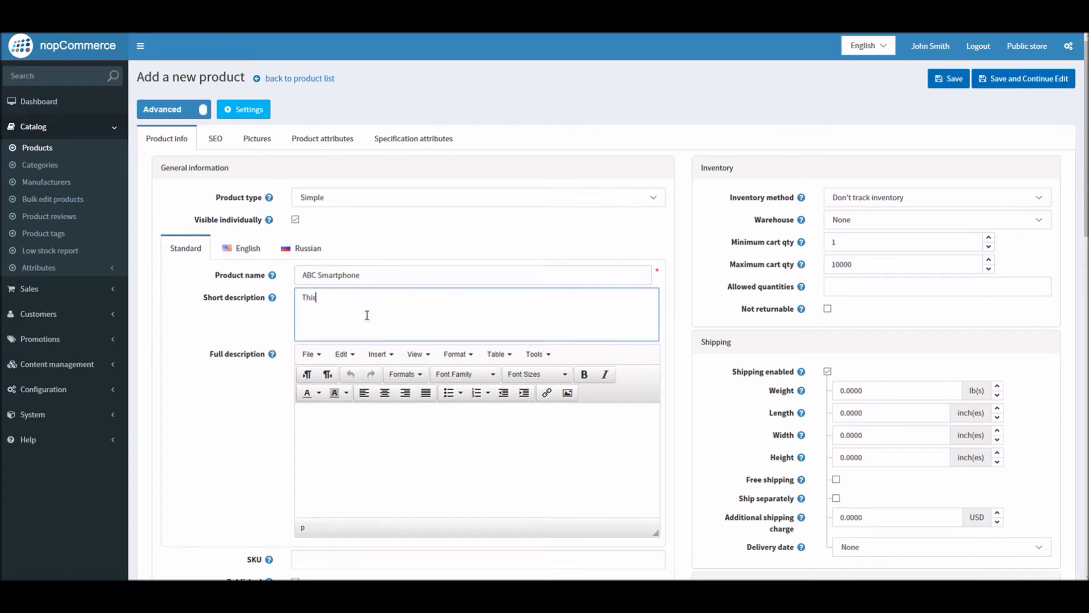
type(" is a great smartphone")
- Fill the full description with 'ABC Smartphone is a great smartphone'
key("Tab")
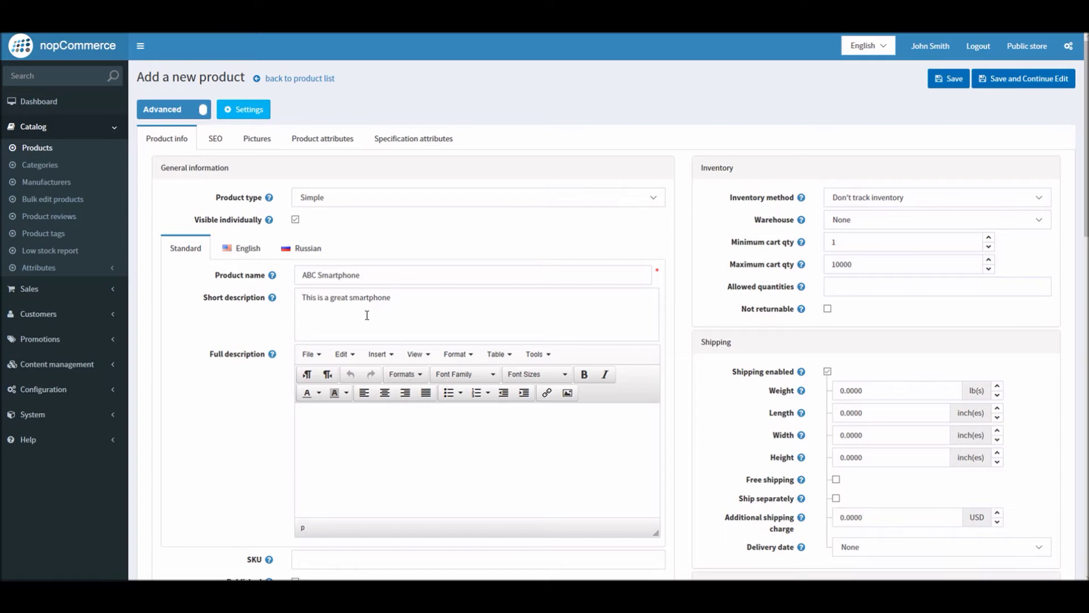
triple_click(363, 278)
key("ctrl+c")
left_click(436, 466)
key("ctrl+v")
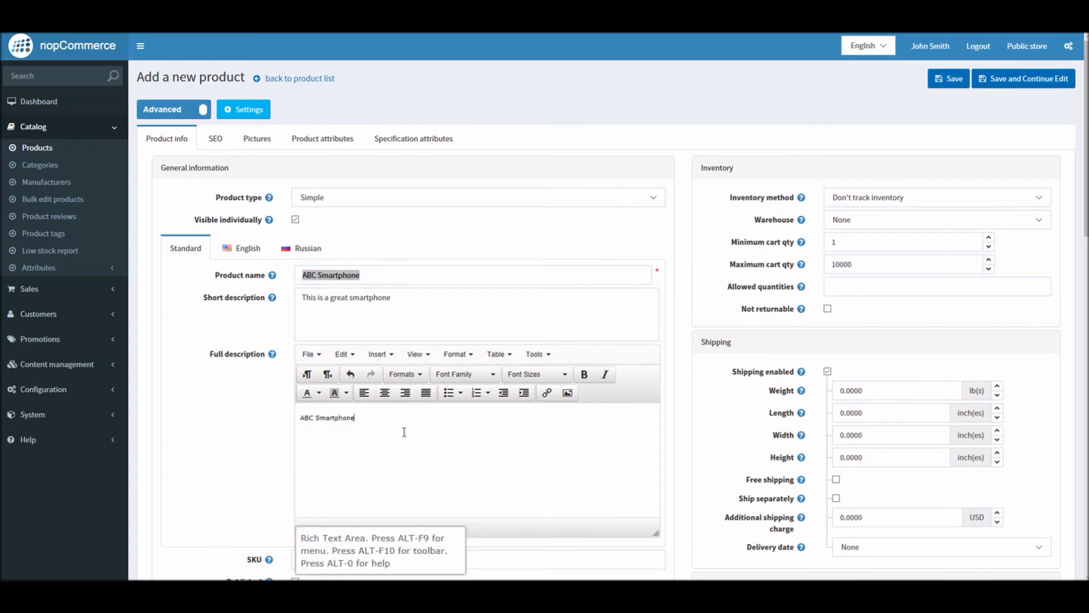
type("is a great sma")
- Enter a Price of 10 and a Product cost of 8 for ABC Smartphone
left_click_drag(1085, 193, 1084, 321)
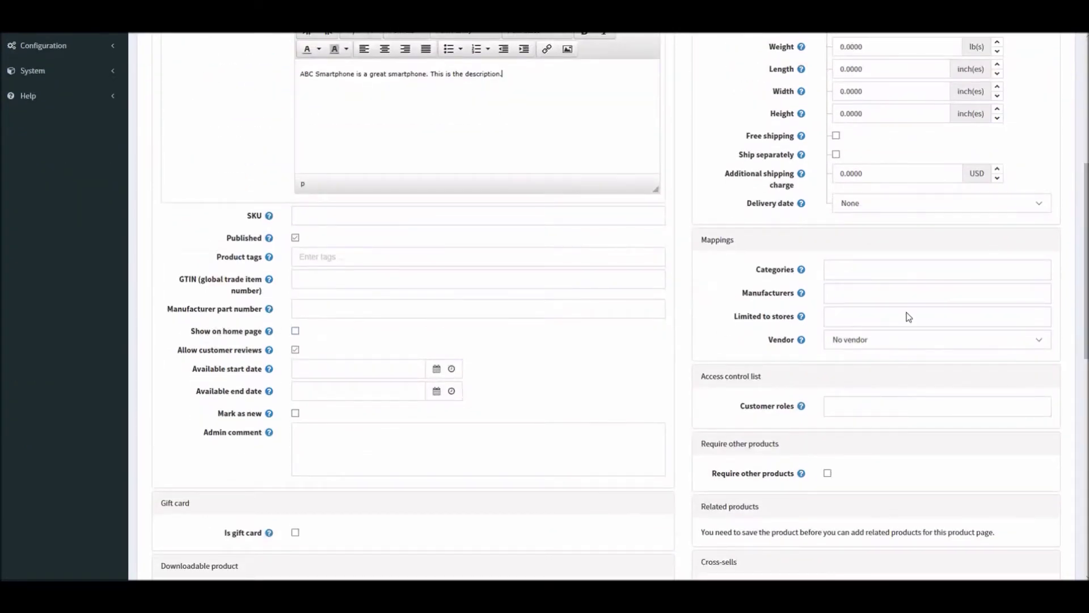
left_click_drag(1083, 256, 1072, 420)
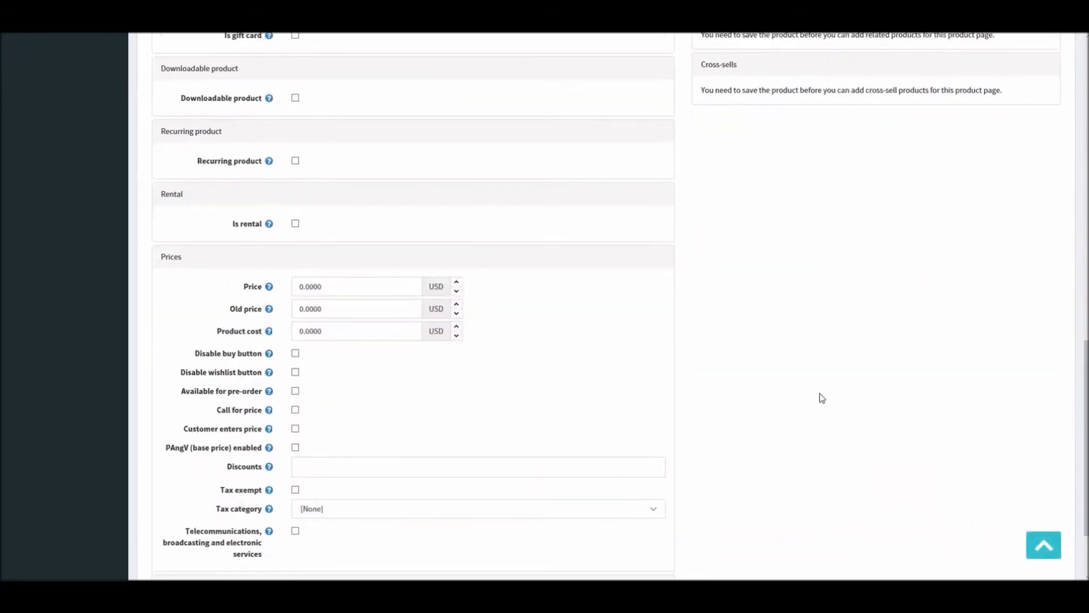
left_click(352, 297)
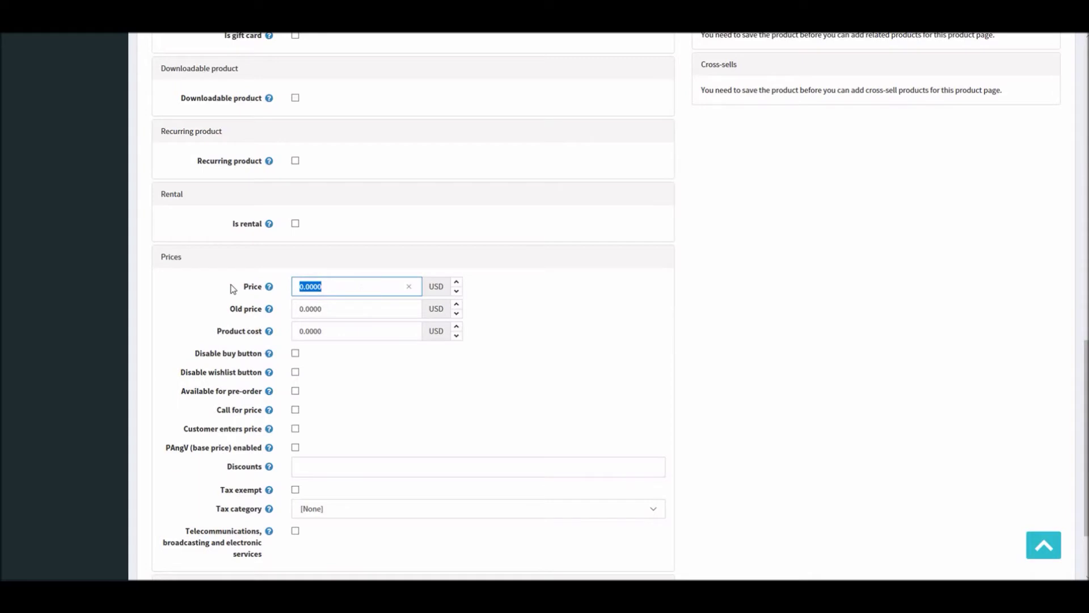
type("10")
left_click(337, 325)
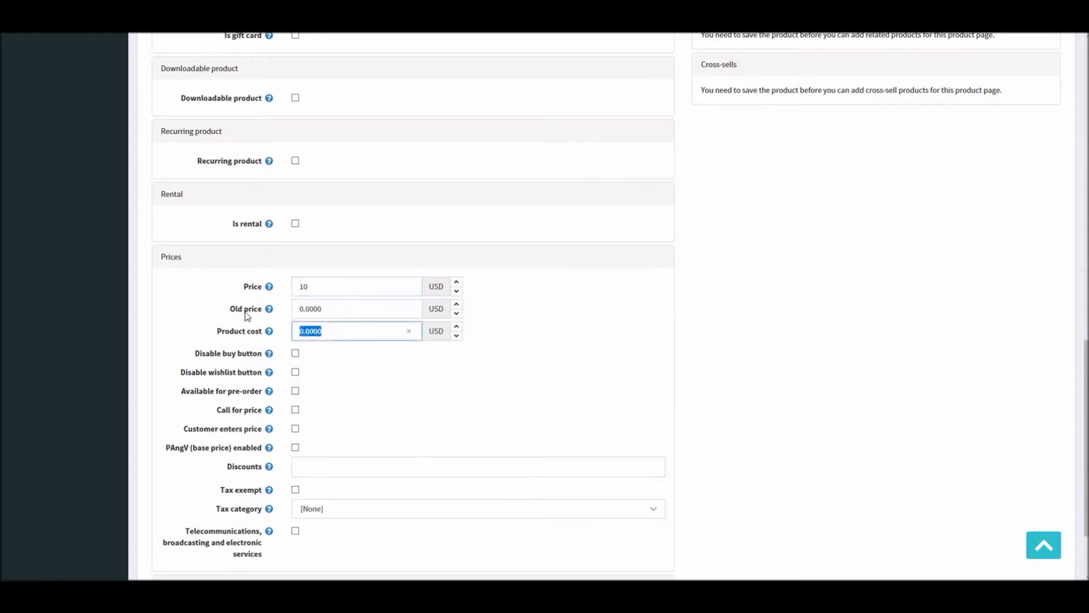
type("8")
left_click(635, 313)
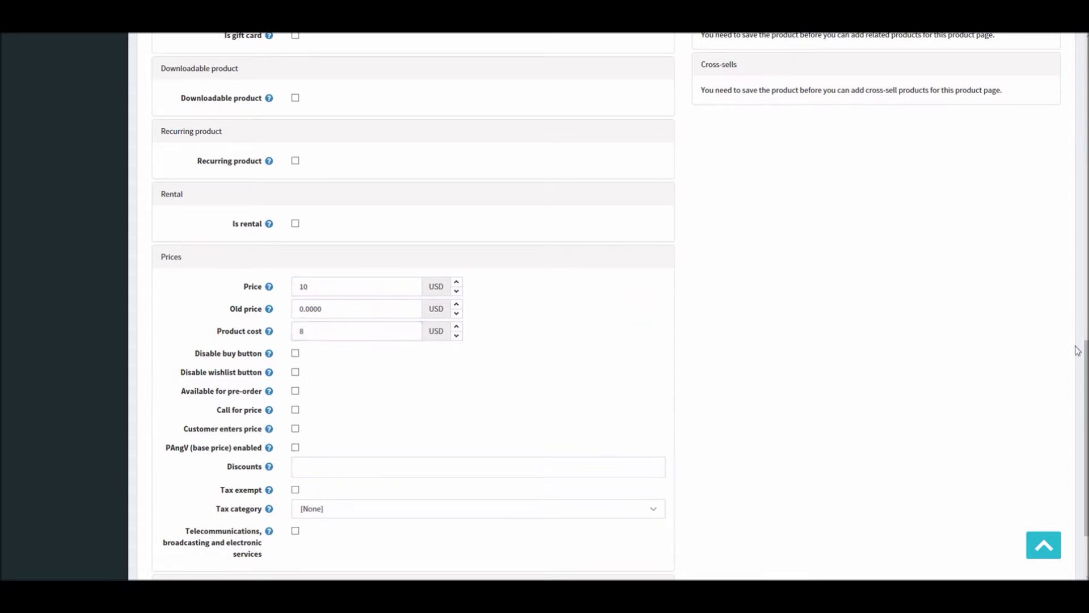
left_click_drag(1086, 347, 1087, 360)
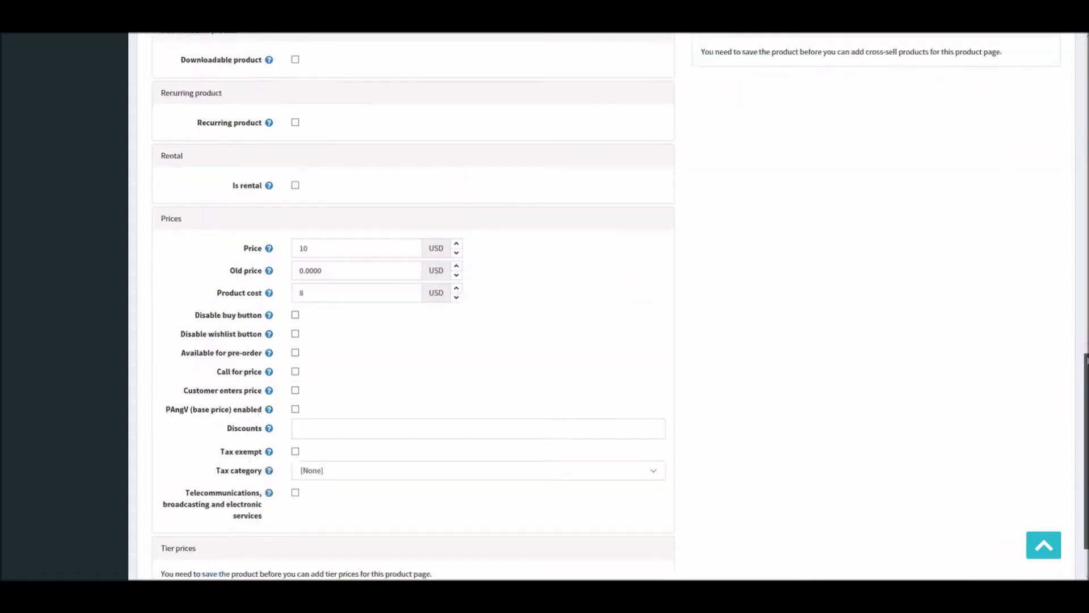
scroll(1087, 360, "up", 15)
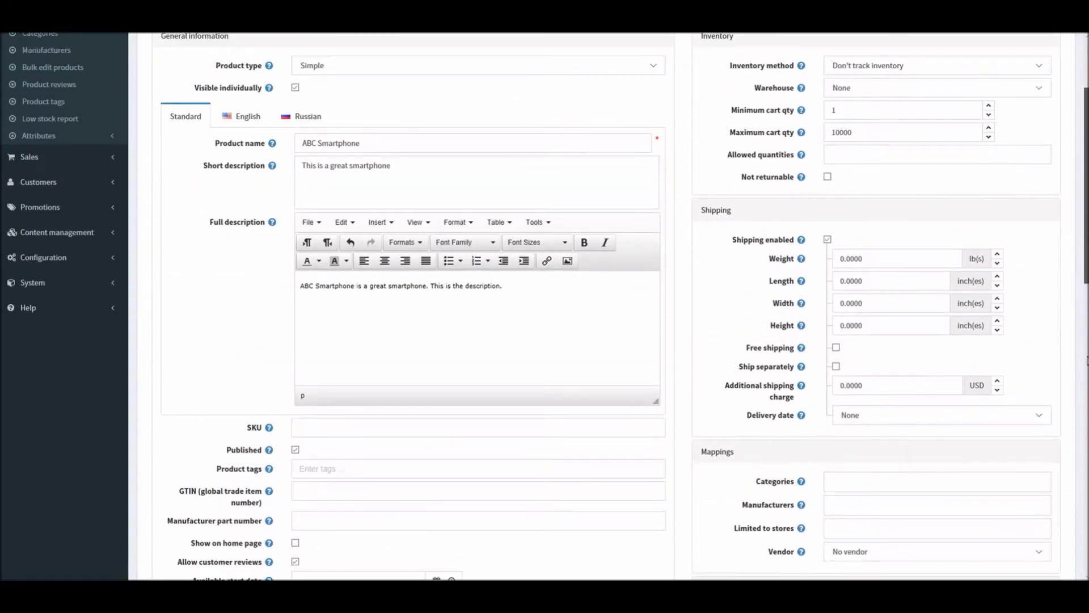
scroll(1087, 361, "down", 5)
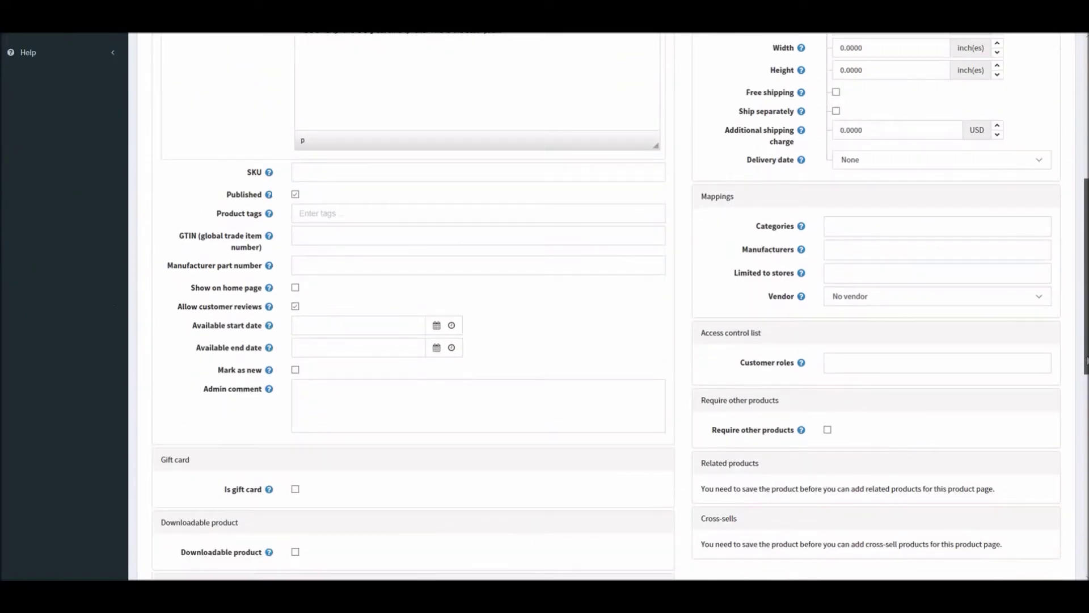
scroll(1087, 361, "up", 5)
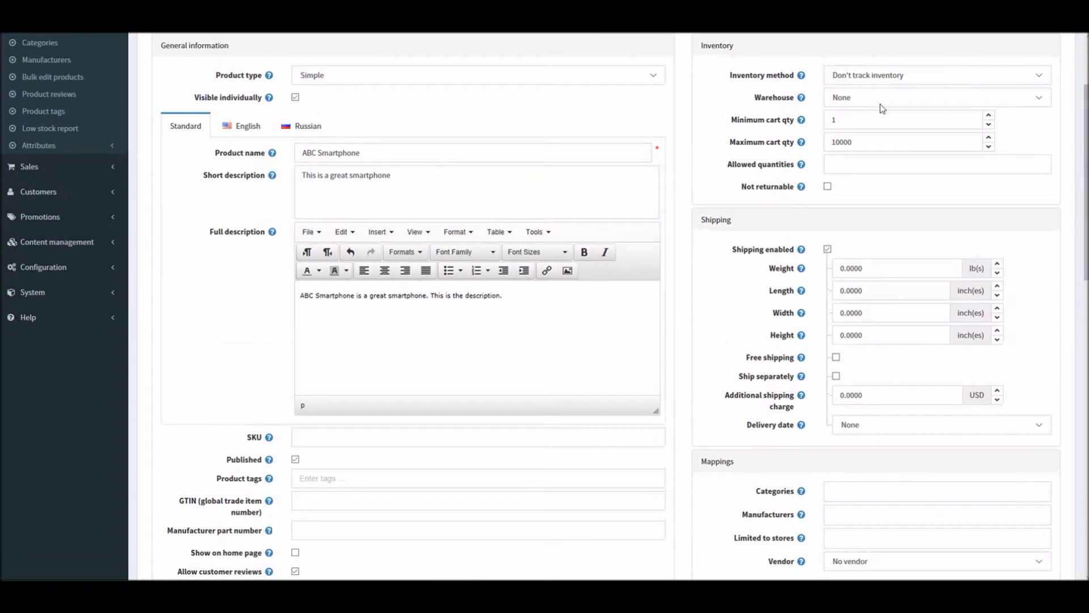
scroll(1085, 136, "up", 2)
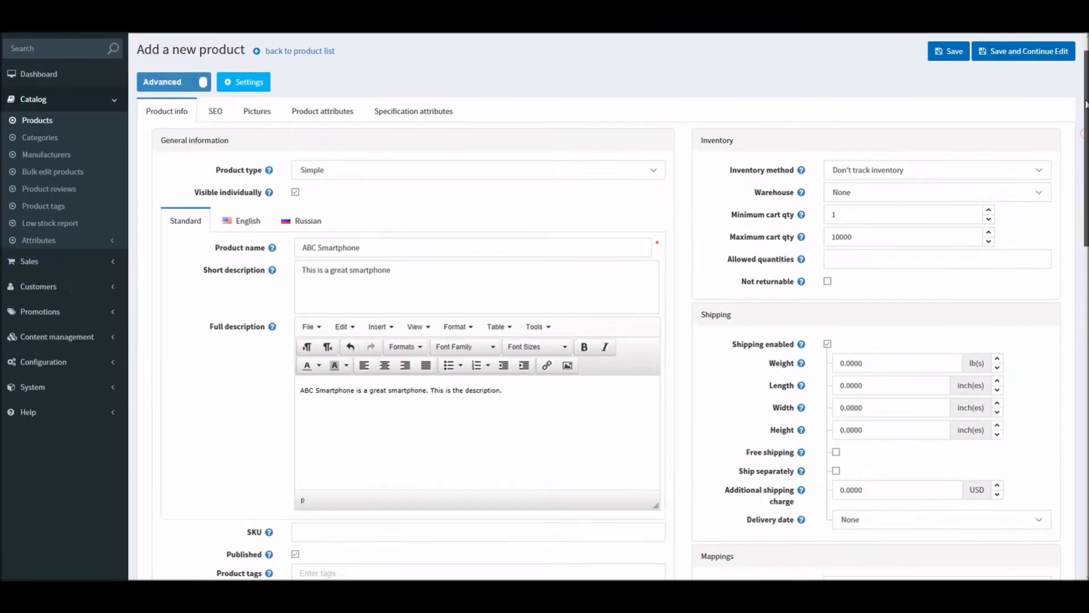
- Set Inventory method to Track inventory (stock quantity 10000) and keep Backorders at No backorders
left_click(888, 175)
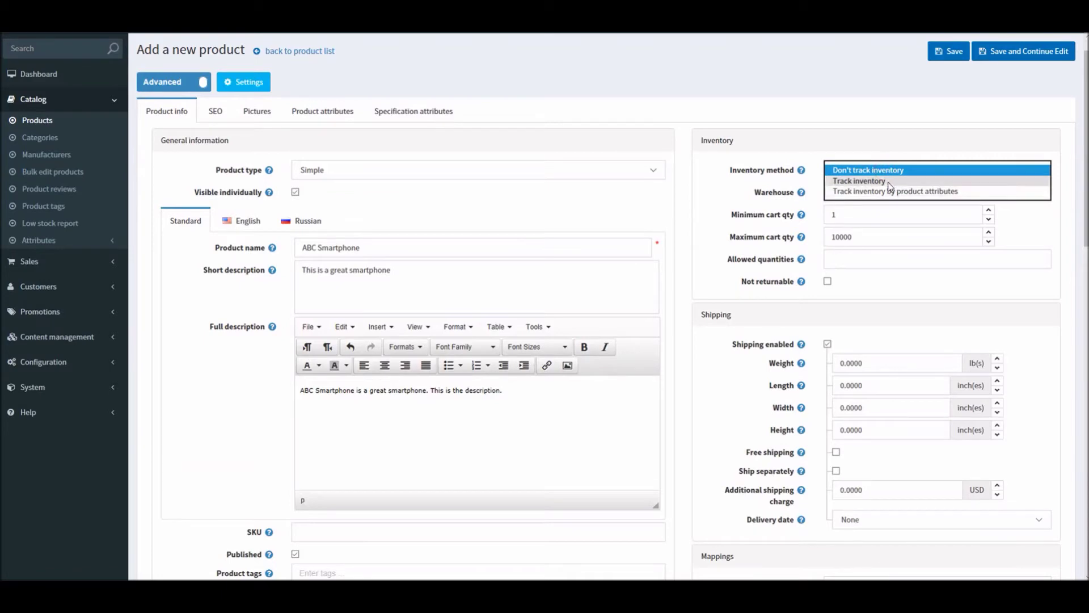
left_click(889, 181)
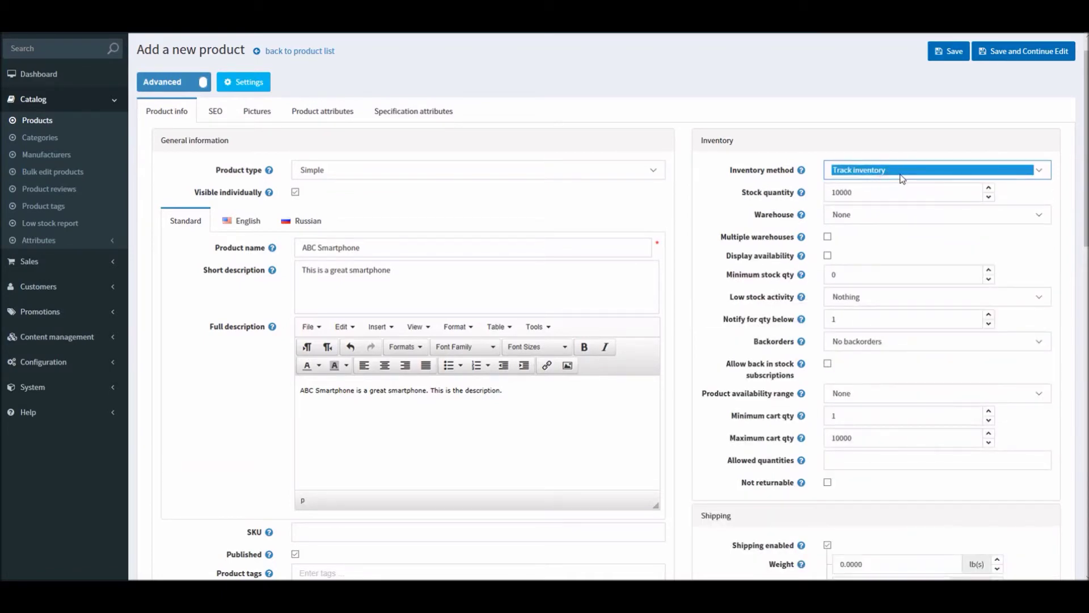
left_click(868, 175)
left_click(866, 156)
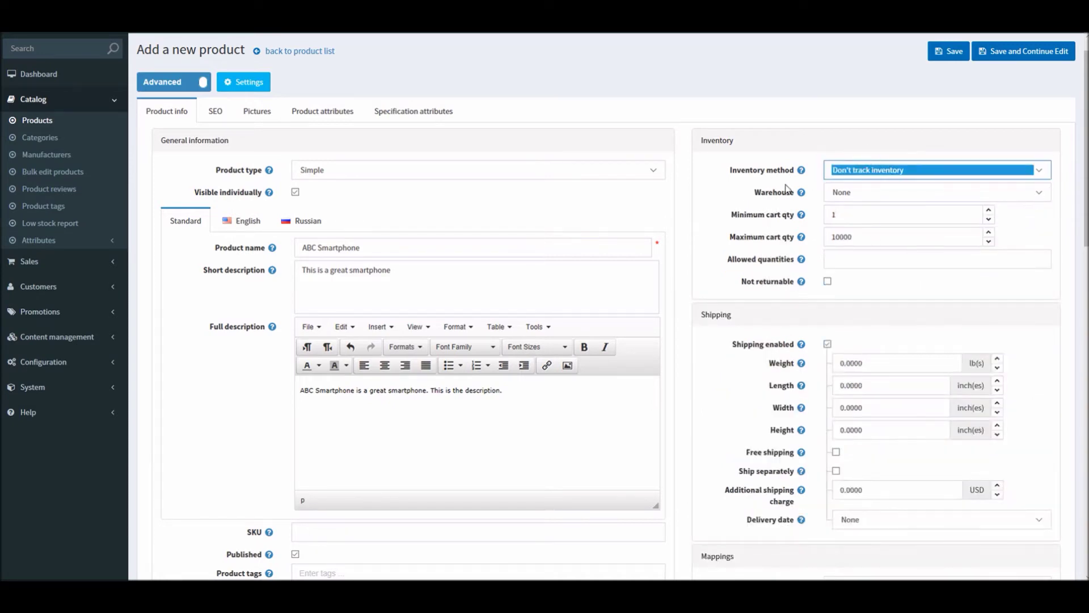
left_click(879, 173)
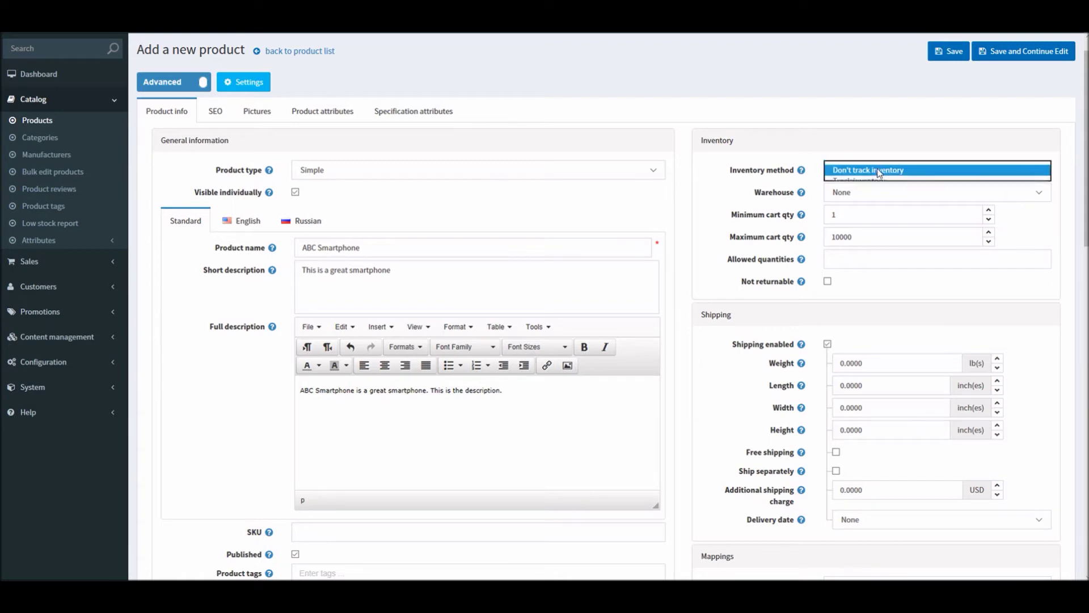
left_click(877, 180)
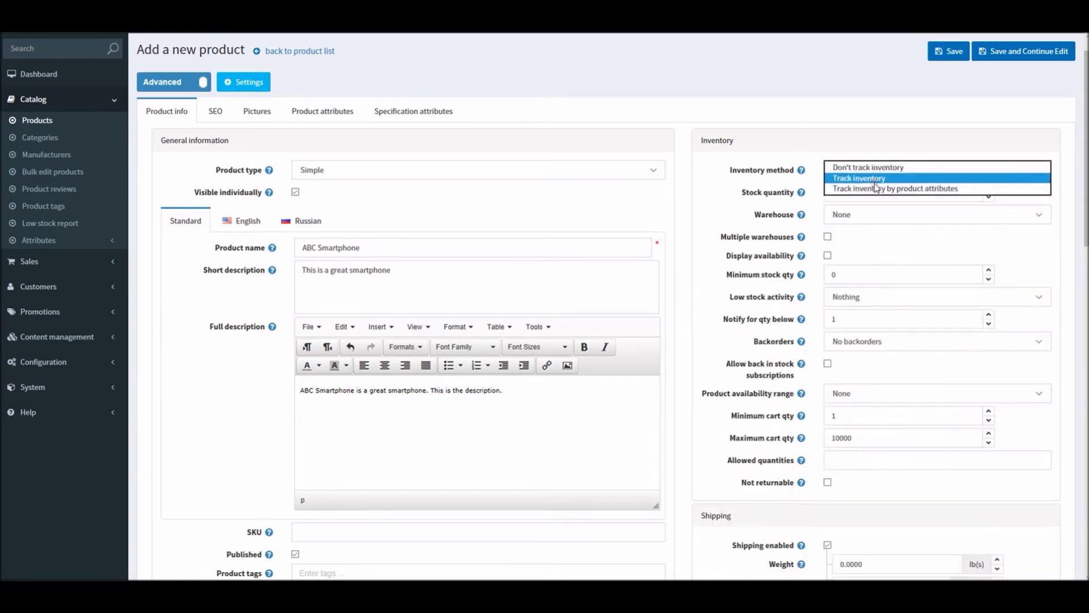
left_click(877, 179)
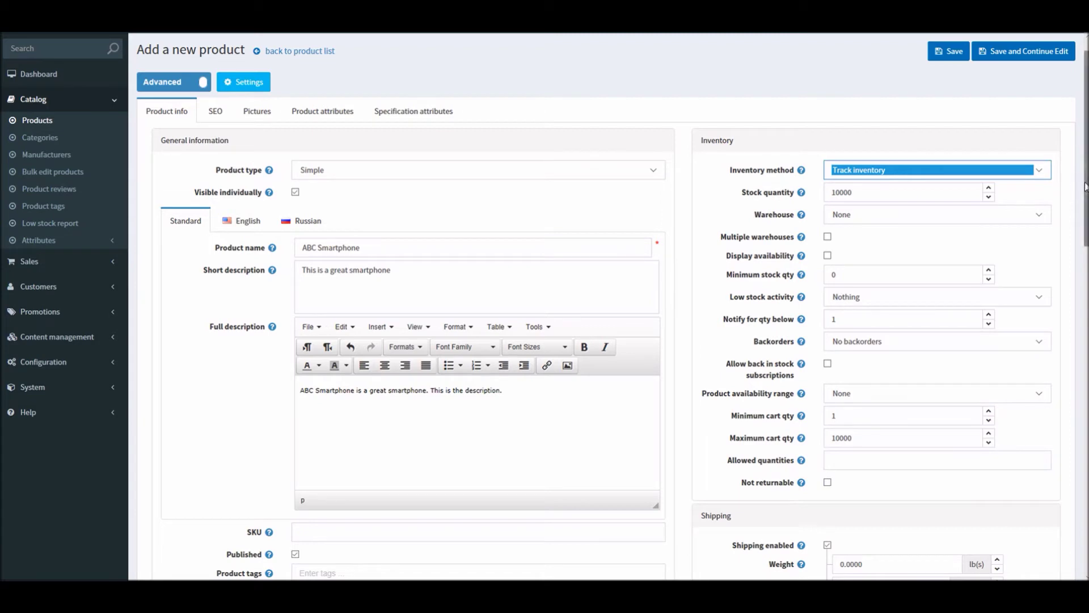
left_click_drag(1081, 184, 1083, 214)
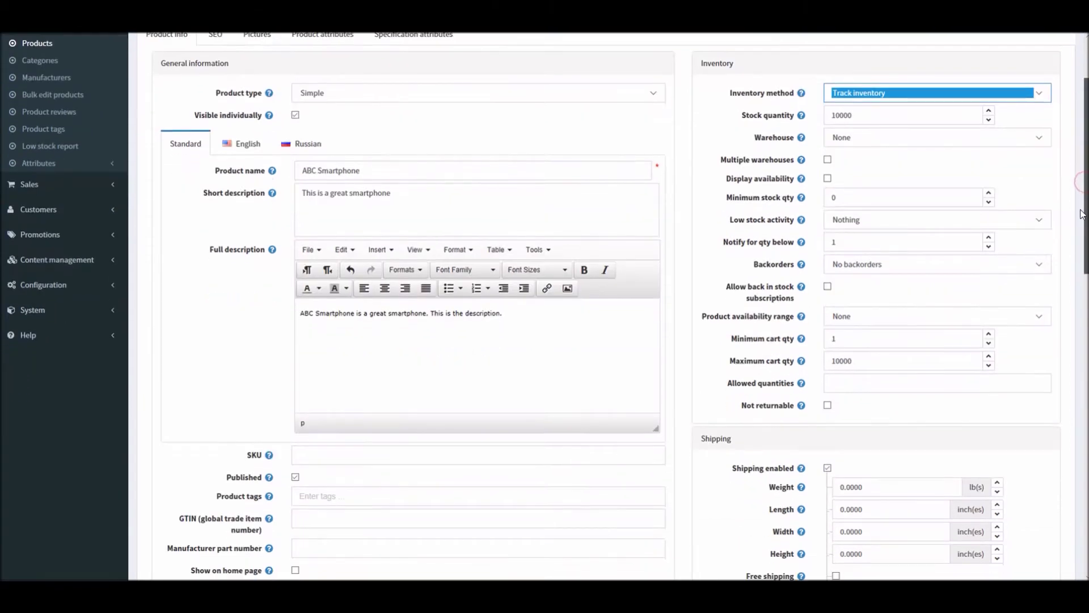
left_click(842, 266)
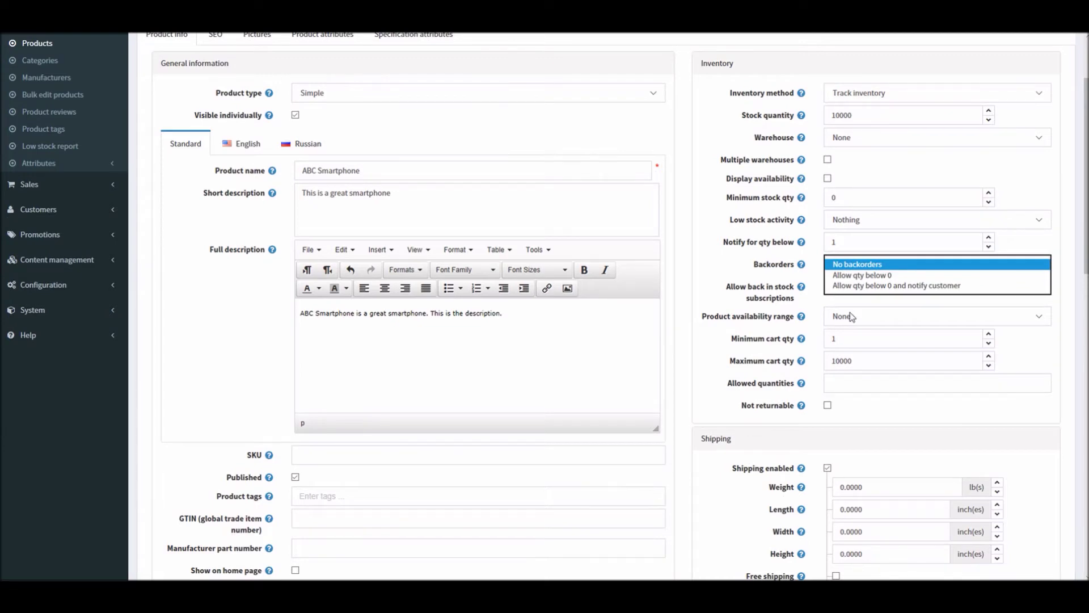
left_click(869, 265)
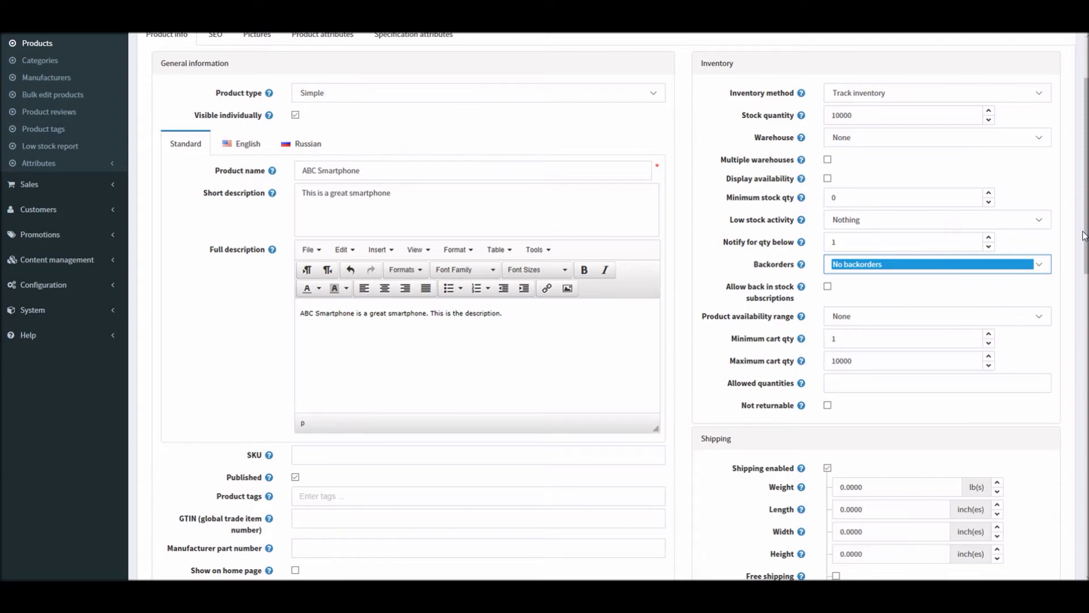
mouse_move(1084, 232)
left_mouse_down()
mouse_move(1084, 278)
mouse_move(1084, 254)
left_mouse_up()
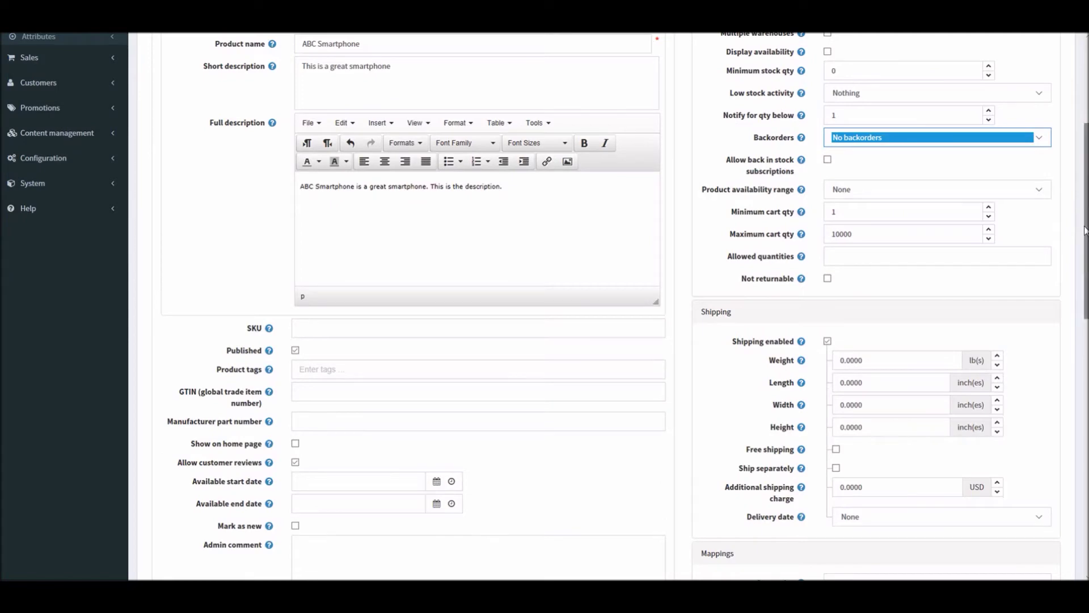
left_click_drag(1084, 162, 1083, 97)
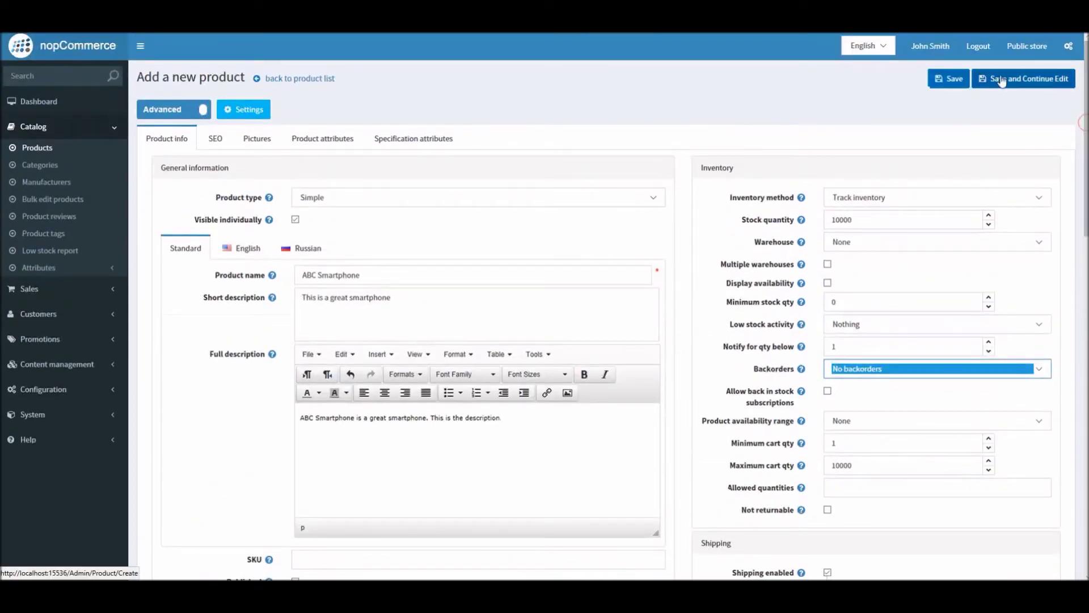
- Save ABC Smartphone and add the phone image as its picture with display order 1
left_click(1019, 84)
left_click(1020, 84)
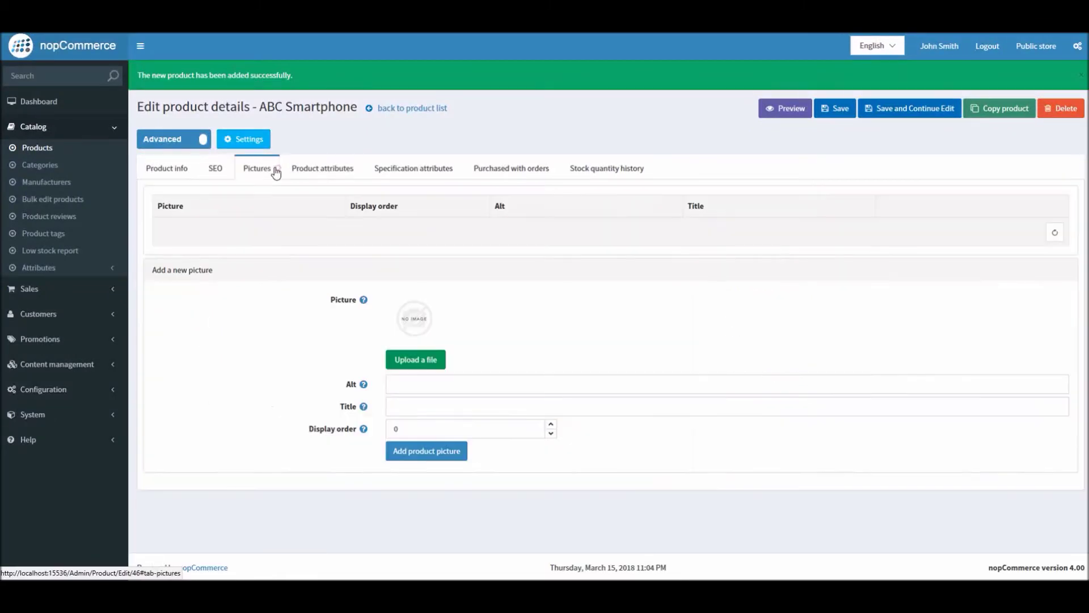
left_click(415, 359)
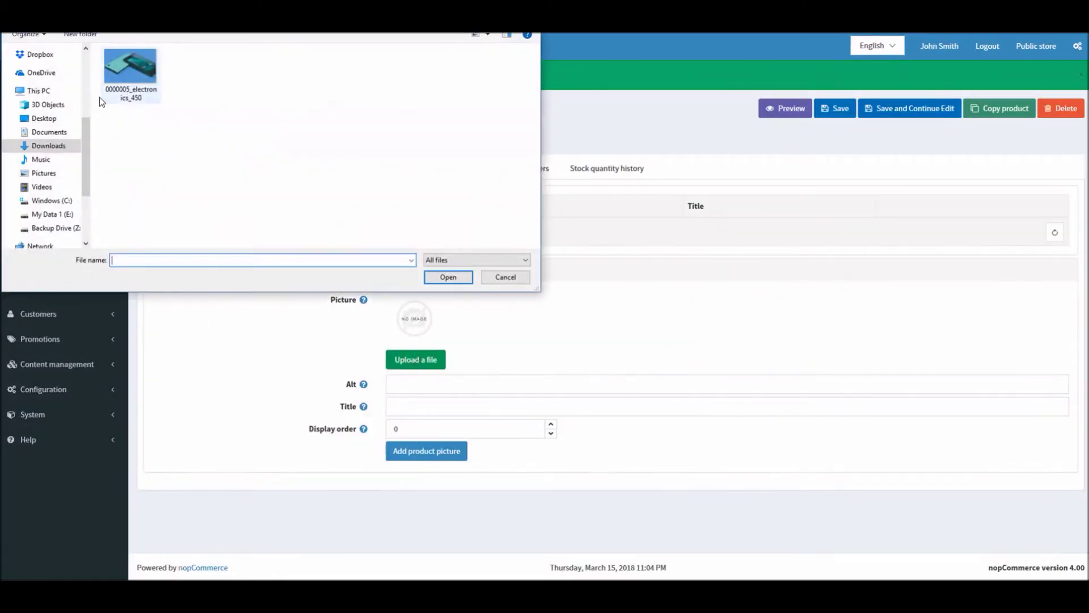
double_click(144, 77)
double_click(425, 409)
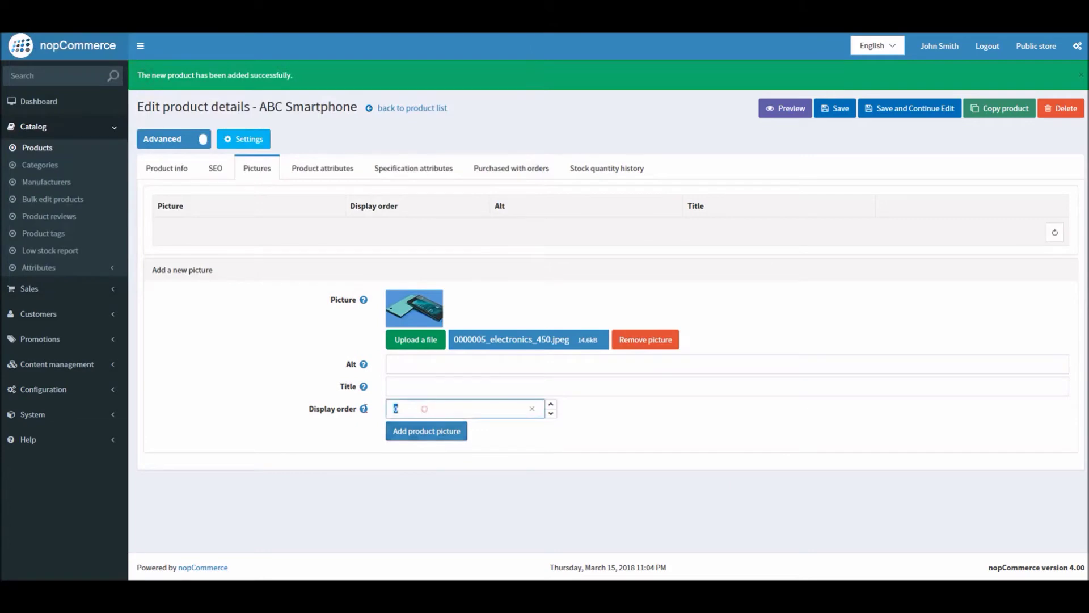
mouse_move(364, 408)
type("1")
left_click(427, 431)
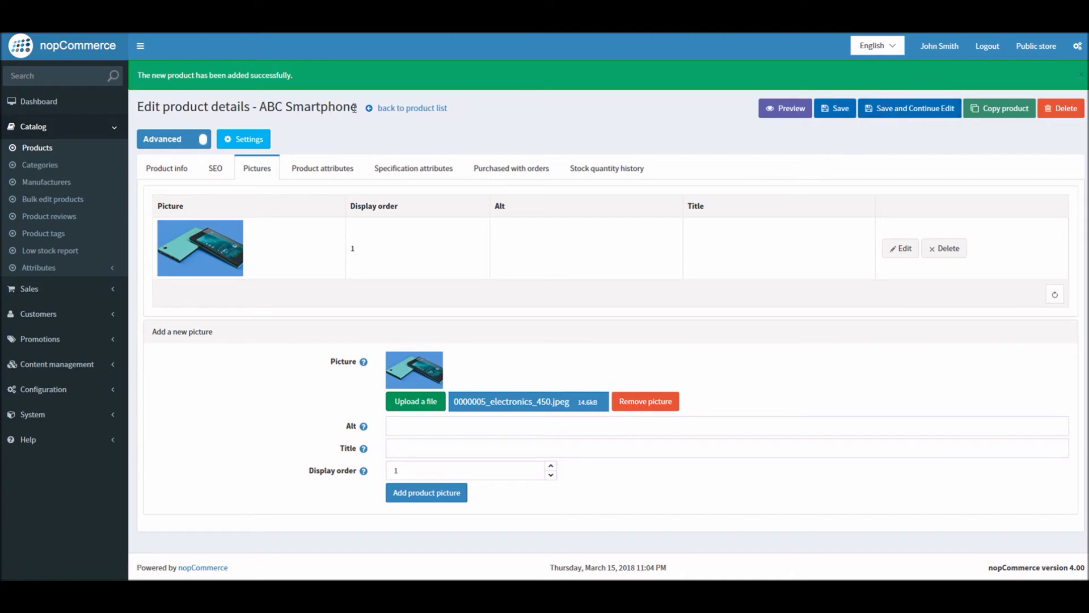
left_click_drag(358, 108, 259, 107)
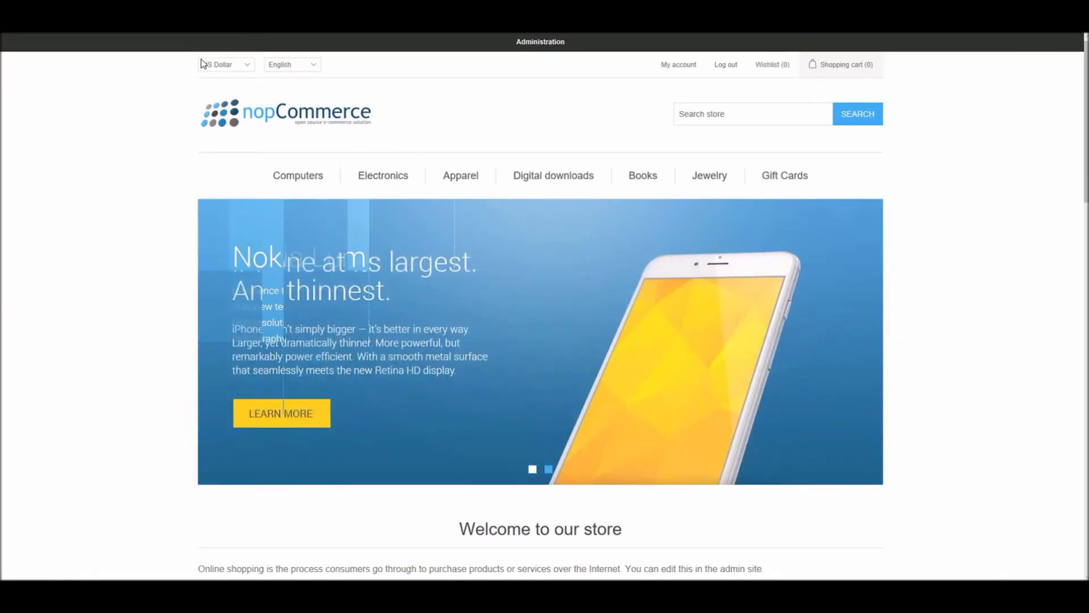
- Search the store for 'ABC S', view the $10.00 ABC Smartphone page, then reopen its Product info tab
type("ABC S")
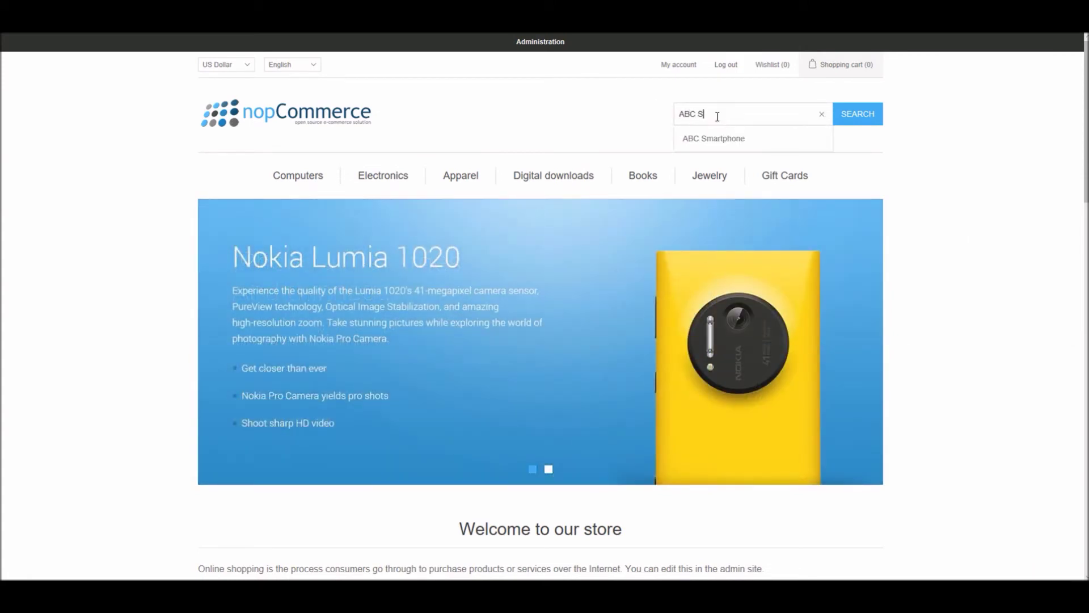
left_click(725, 139)
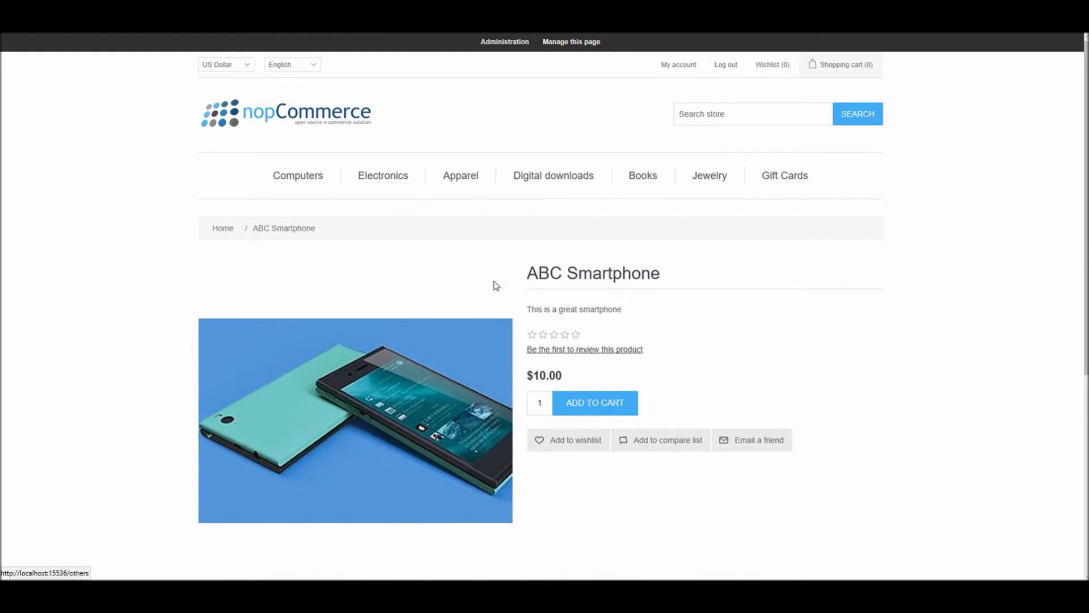
scroll(936, 187, "down", 1)
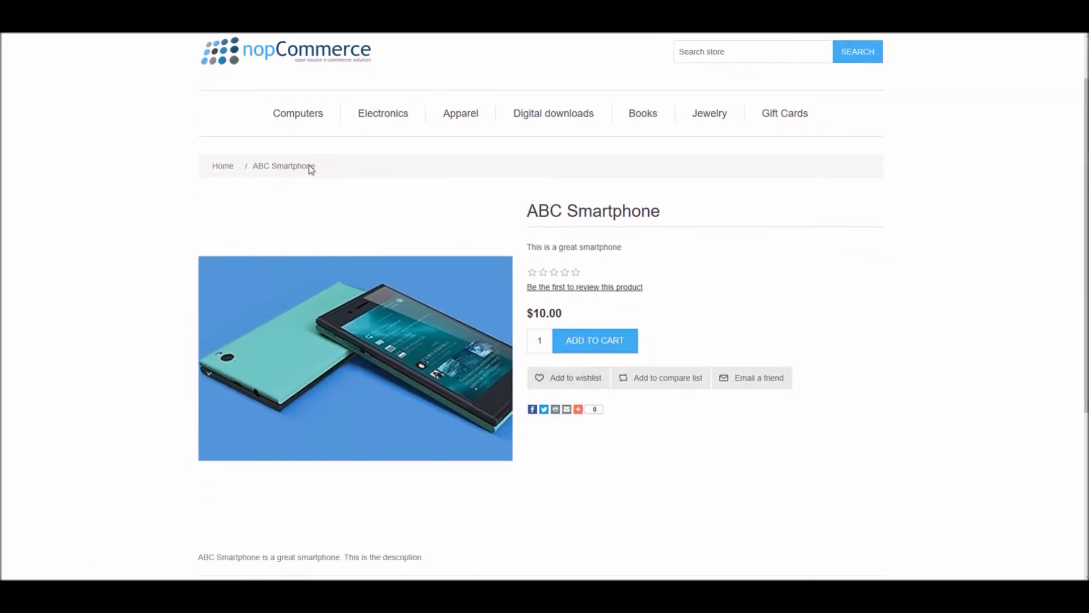
key("ctrl+w")
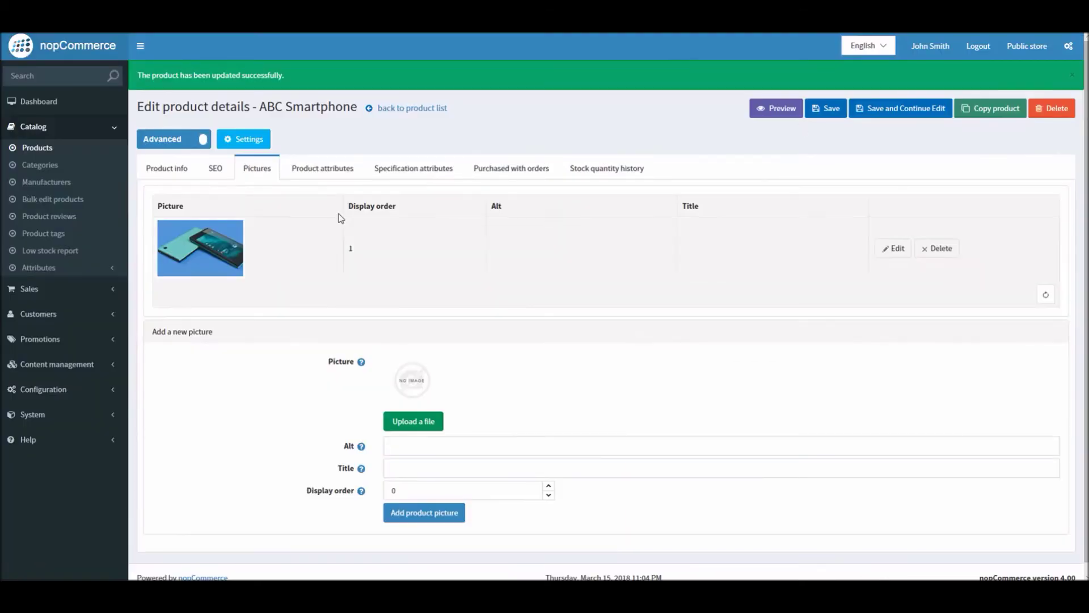
left_click(182, 173)
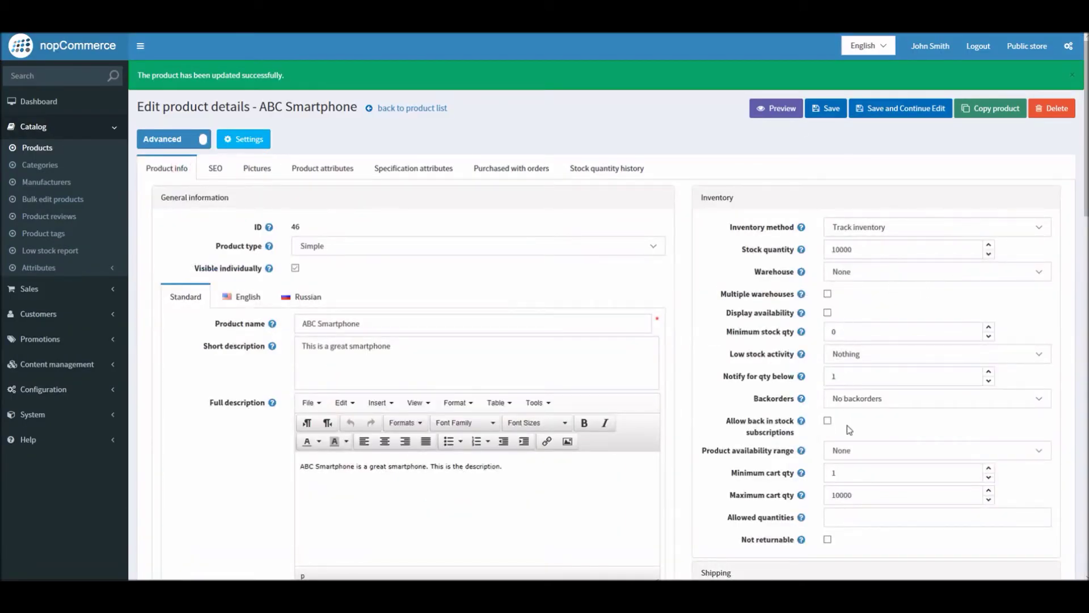
- Replace ABC Smartphone's stock quantity with 0 and save the product
left_click_drag(853, 498, 836, 495)
left_click_drag(871, 250, 827, 249)
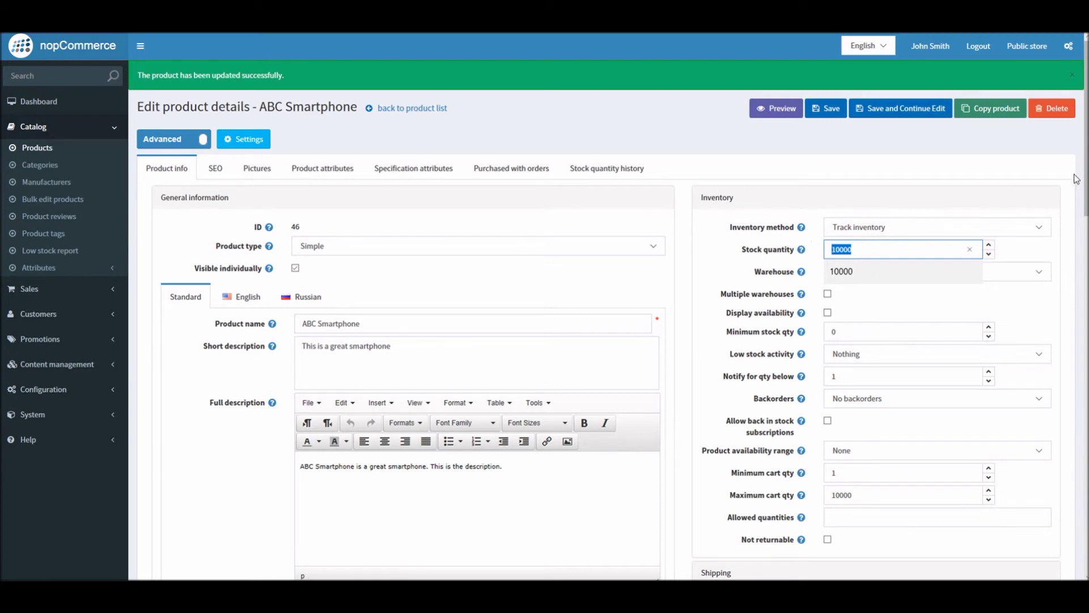
scroll(1076, 179, "down", 1)
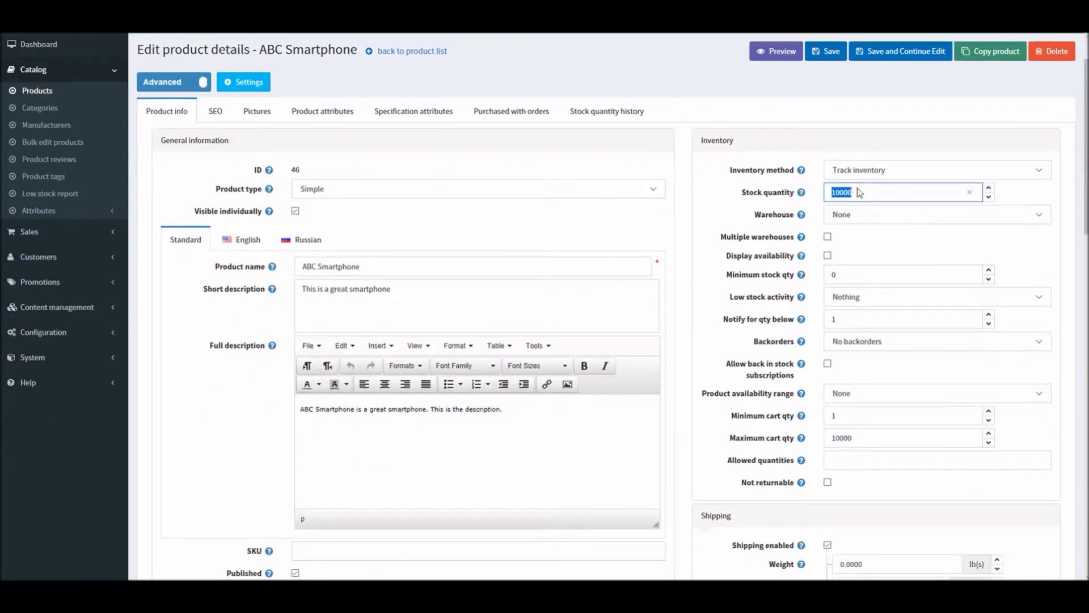
double_click(855, 193)
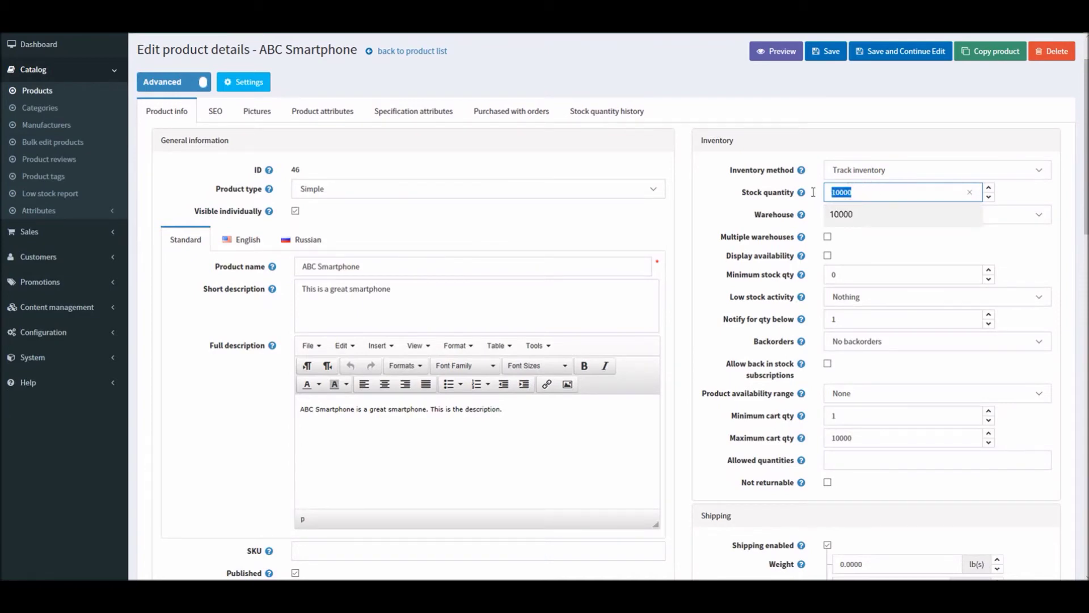
type("0")
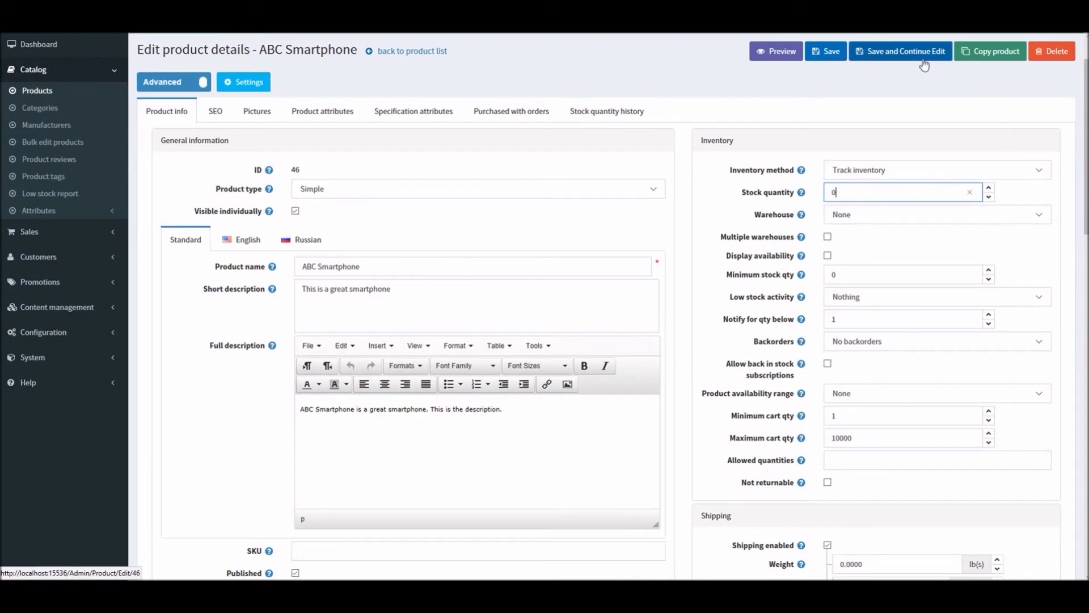
left_click(877, 67)
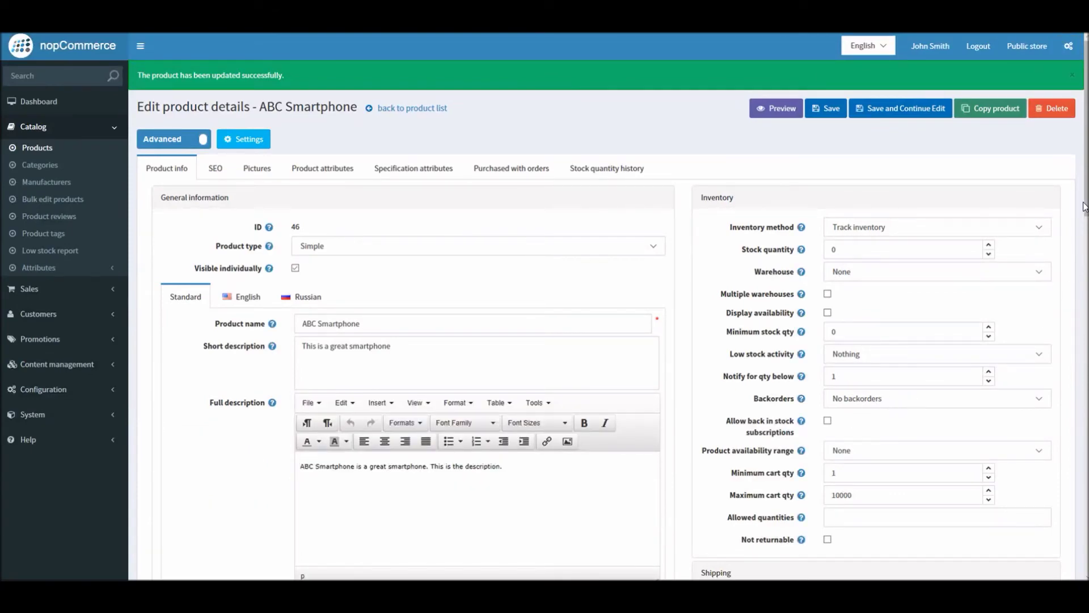
- Enable Display availability and Display stock quantity, leaving low stock activity and Track inventory unchanged
scroll(1082, 213, "down", 1)
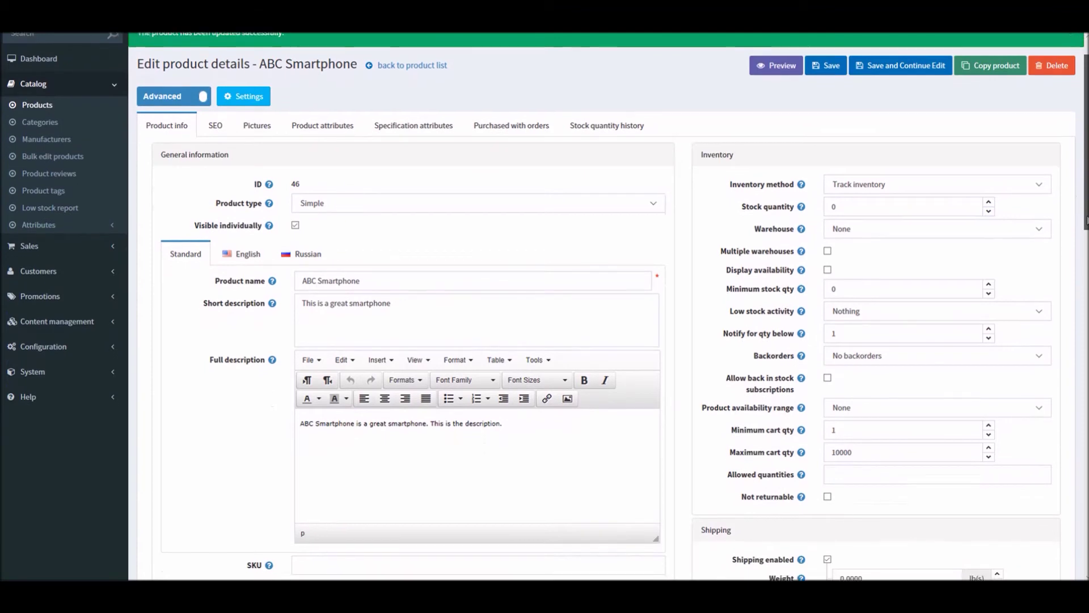
left_click_drag(1086, 218, 1087, 231)
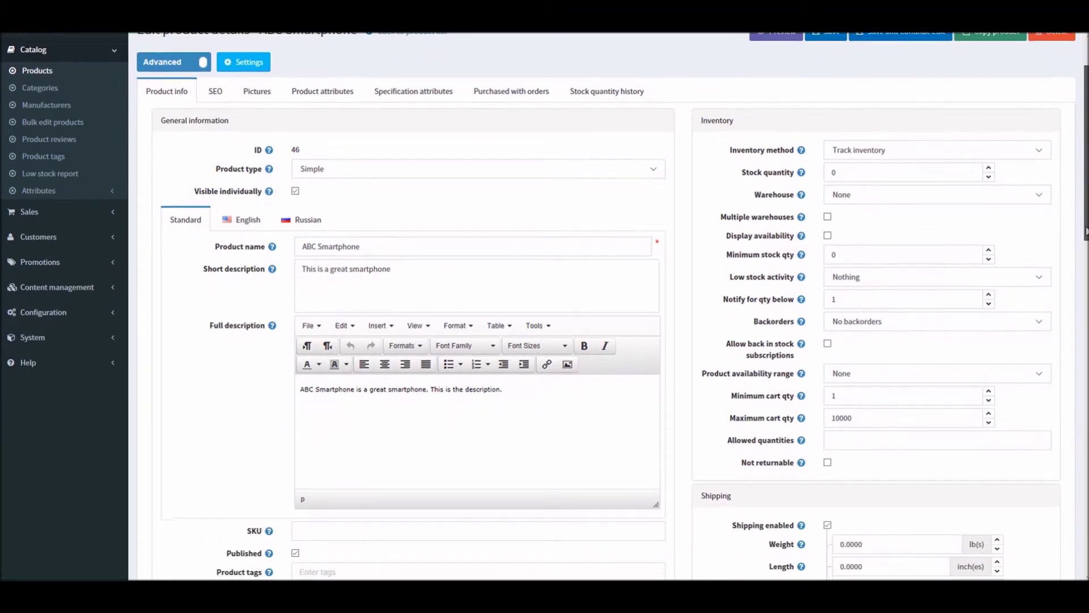
left_click(906, 278)
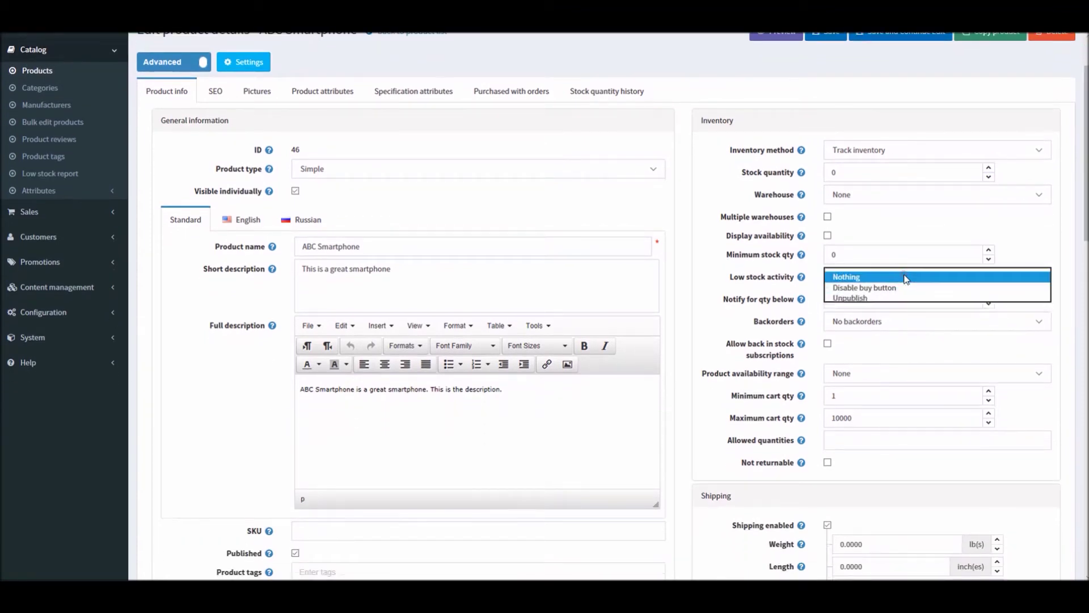
left_click(905, 277)
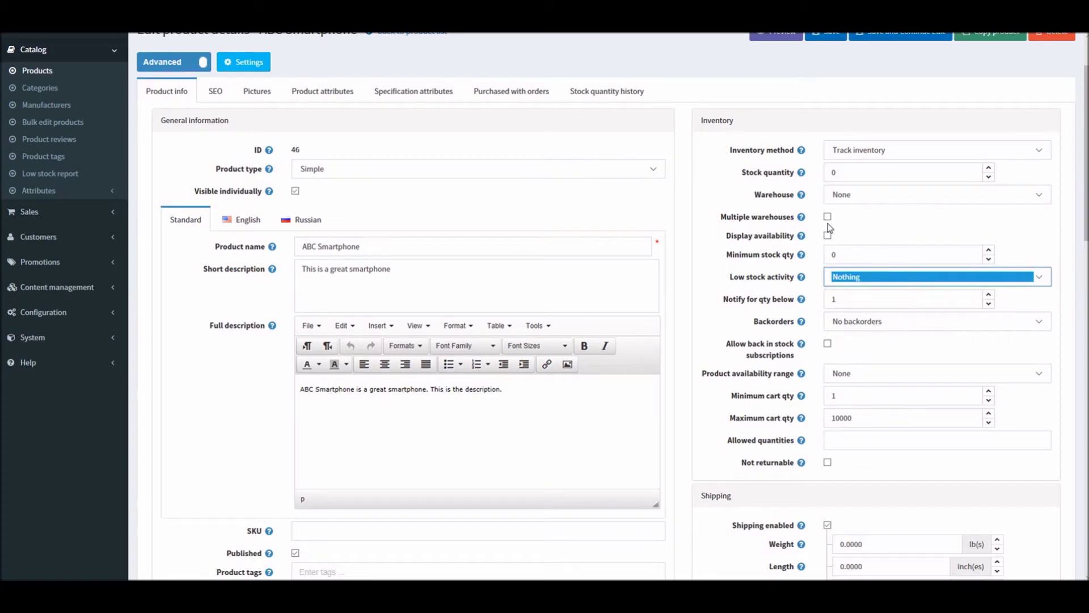
left_click(863, 157)
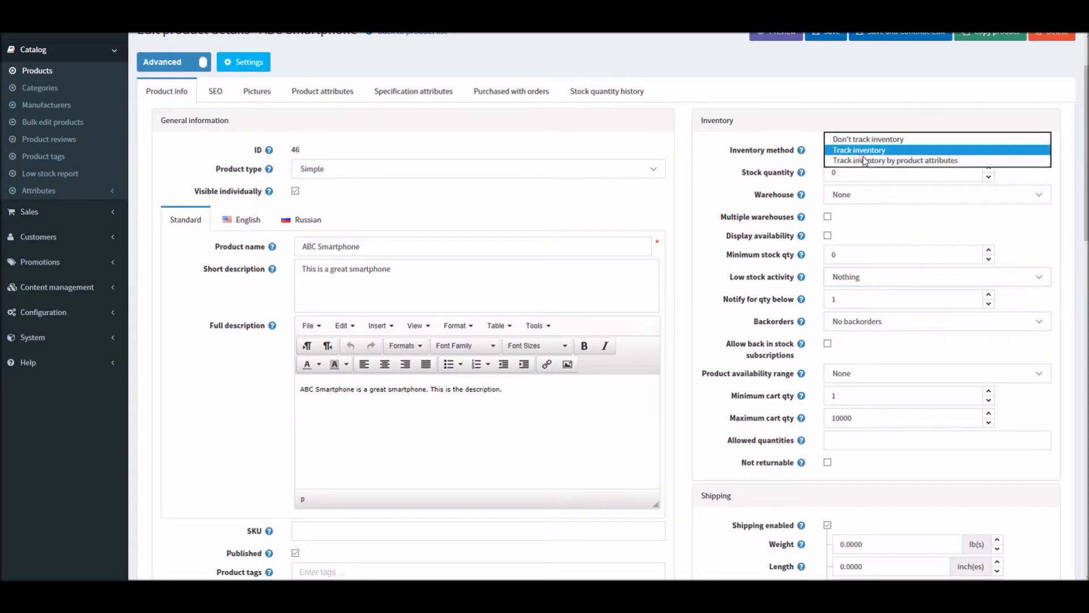
left_click(850, 149)
left_click(827, 235)
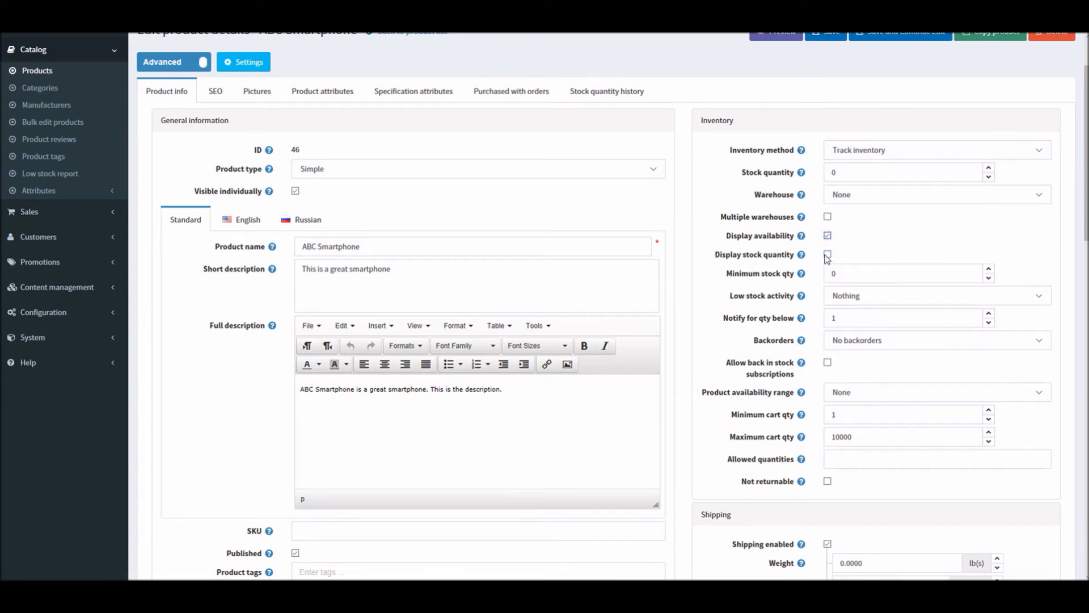
left_click(827, 253)
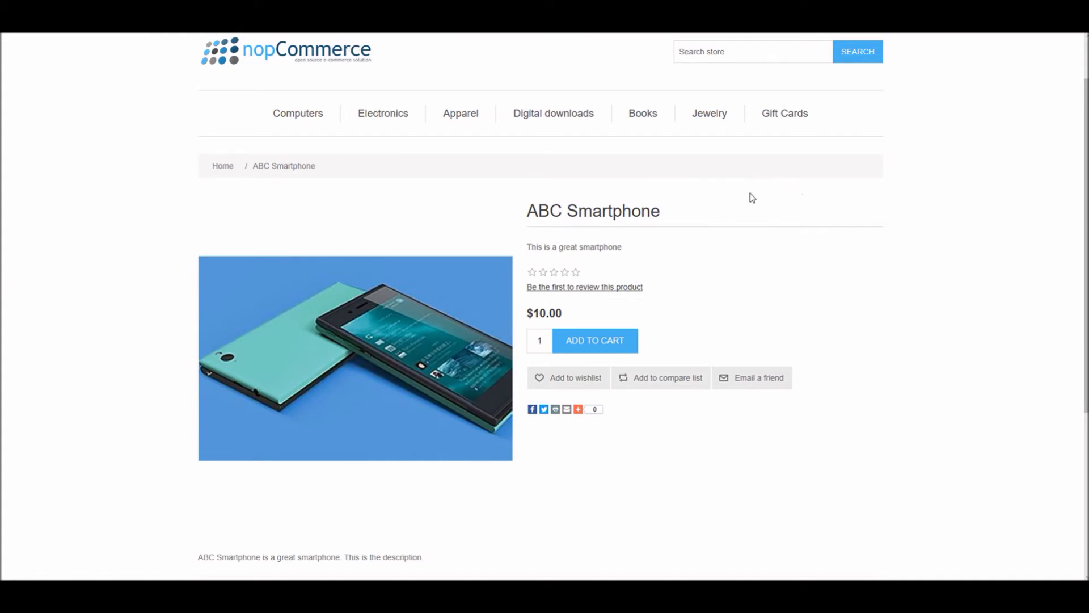
- Confirm the ABC Smartphone page shows Out of stock and refuses add to cart, then return to admin
key("F5")
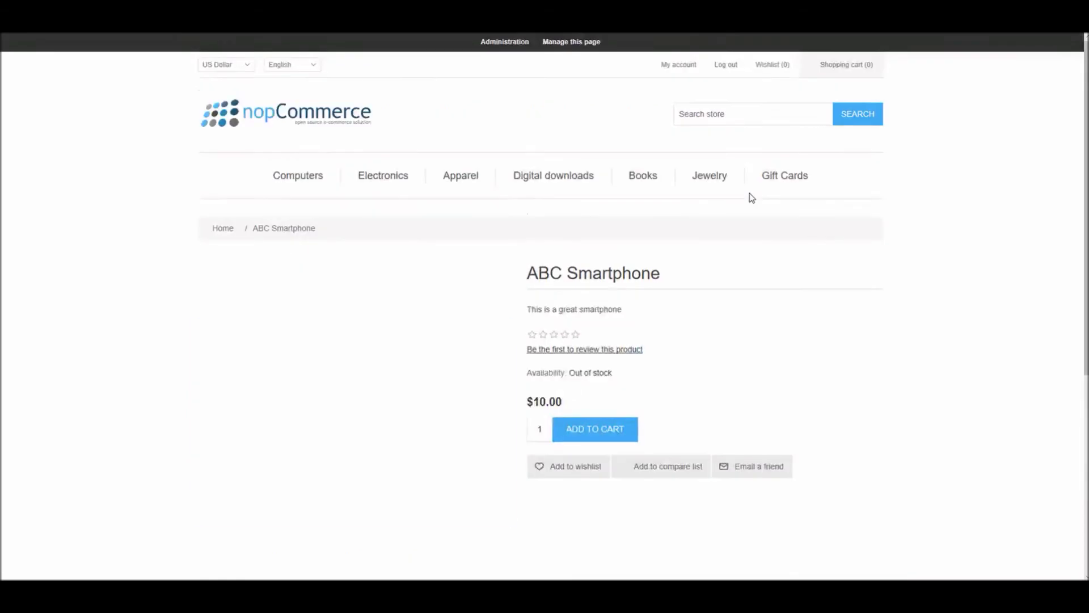
left_click_drag(527, 310, 615, 309)
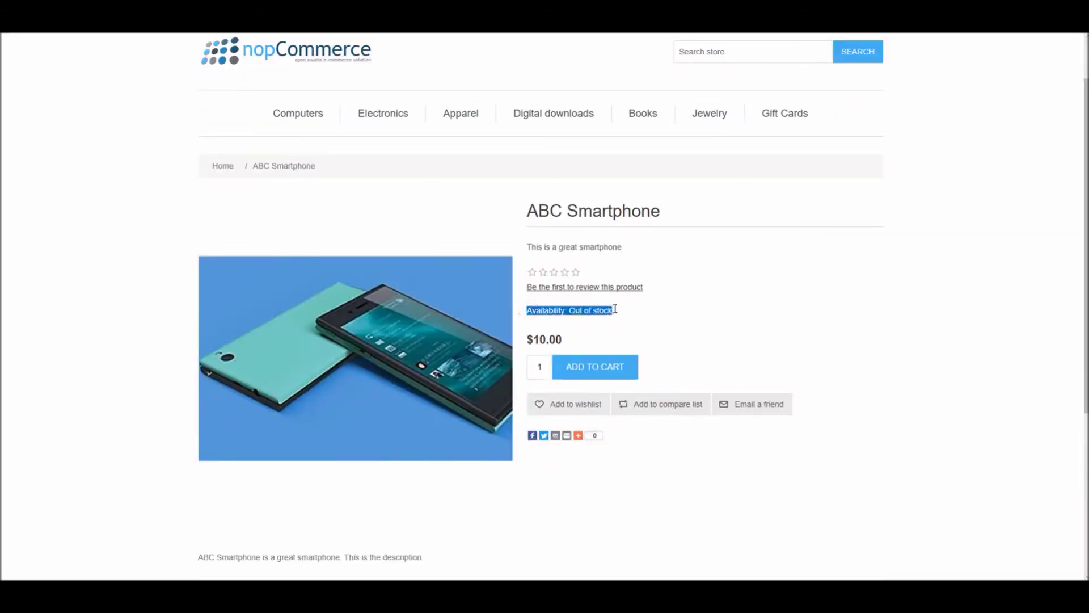
left_click(603, 367)
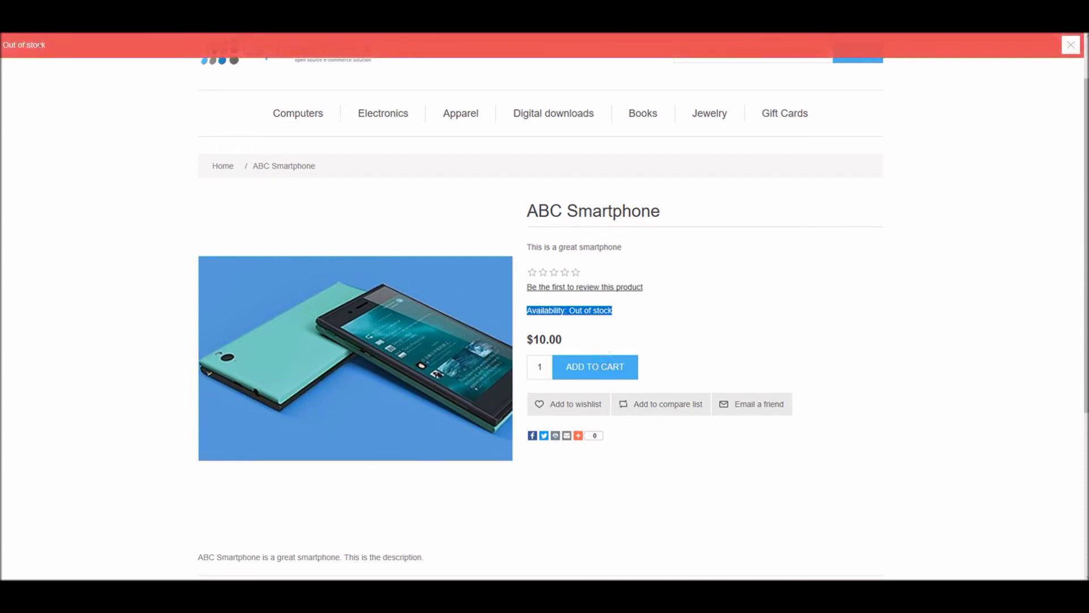
left_click(1067, 52)
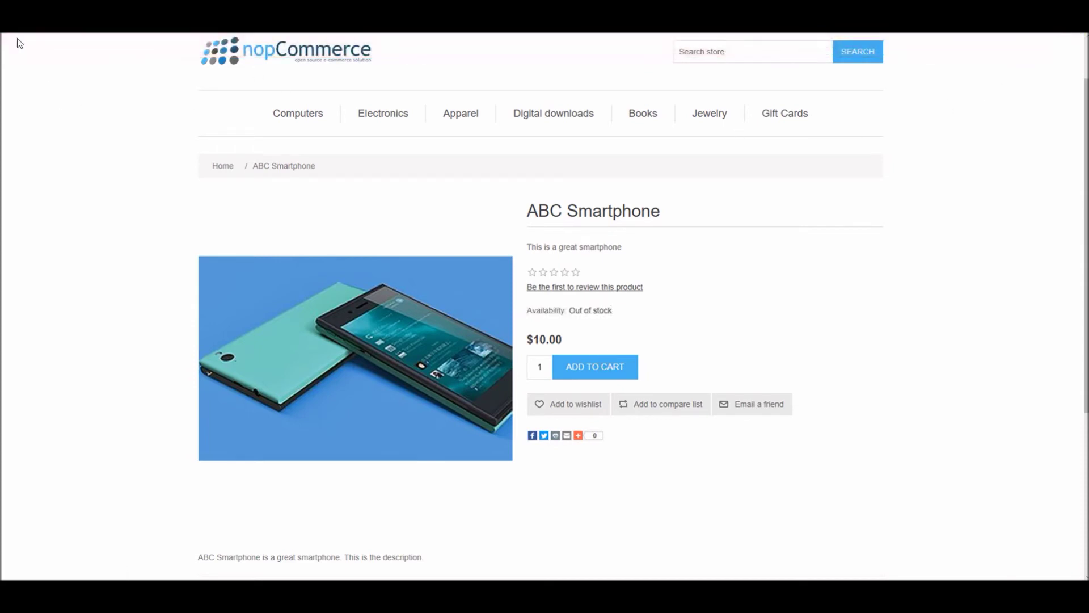
key("ctrl+shift+Tab")
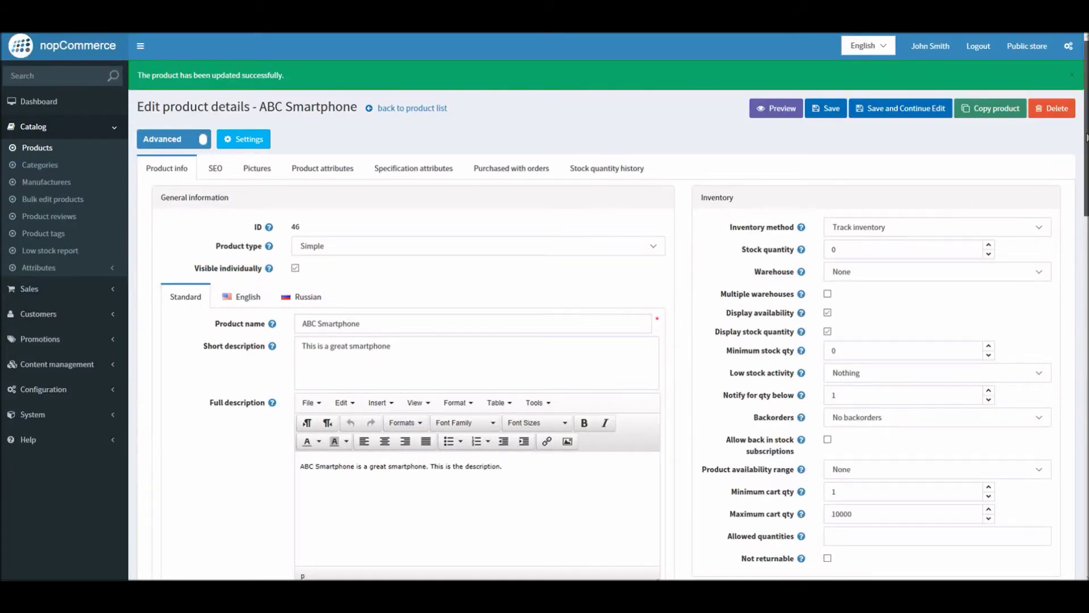
- Set ABC Smartphone's Backorders to 'Allow qty below 0' and save the product
scroll(917, 243, "down", 2)
left_click(908, 338)
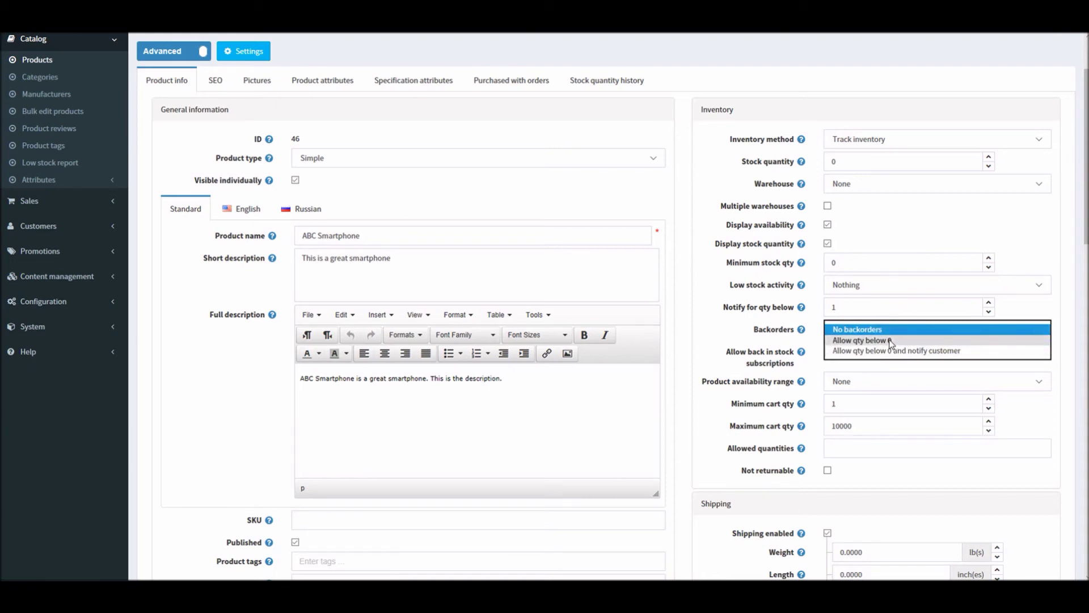
left_click(893, 339)
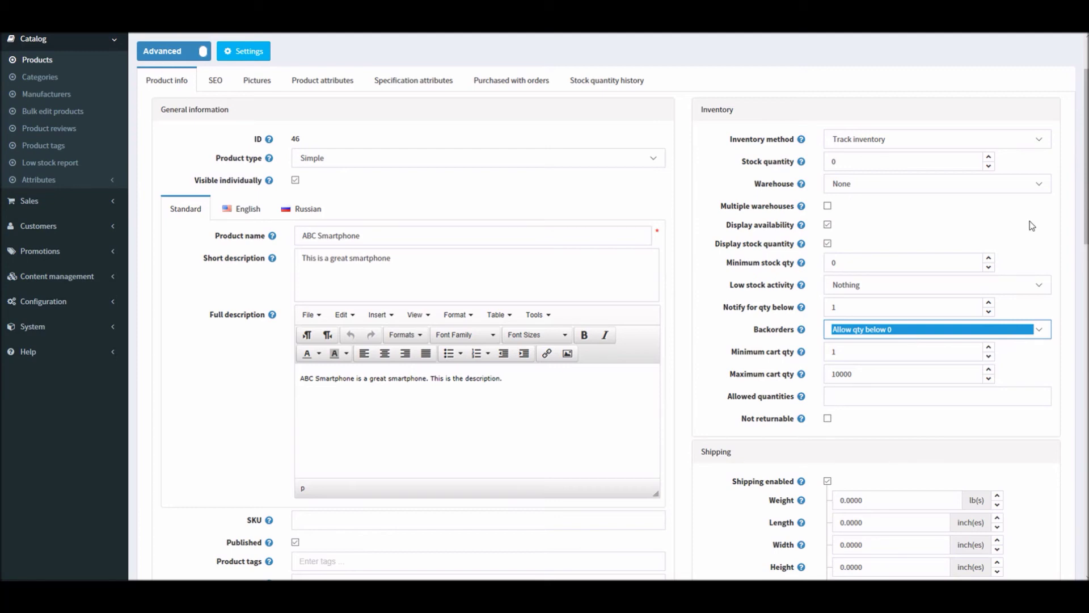
left_click_drag(1084, 197, 1085, 148)
left_click(922, 113)
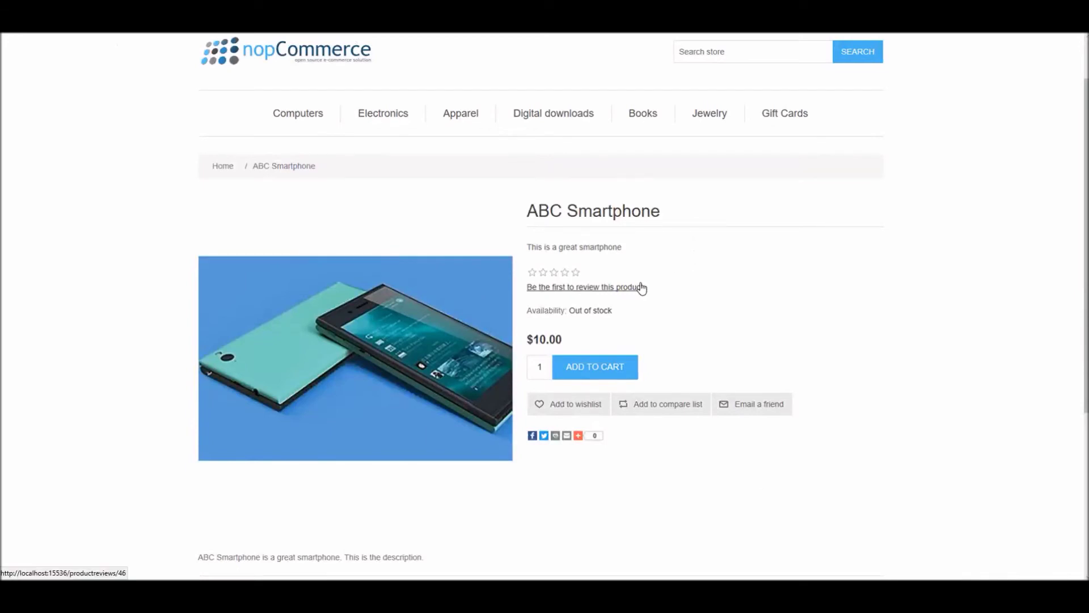
- Reload the storefront page so ABC Smartphone shows In stock, and add it to the cart
key("F5")
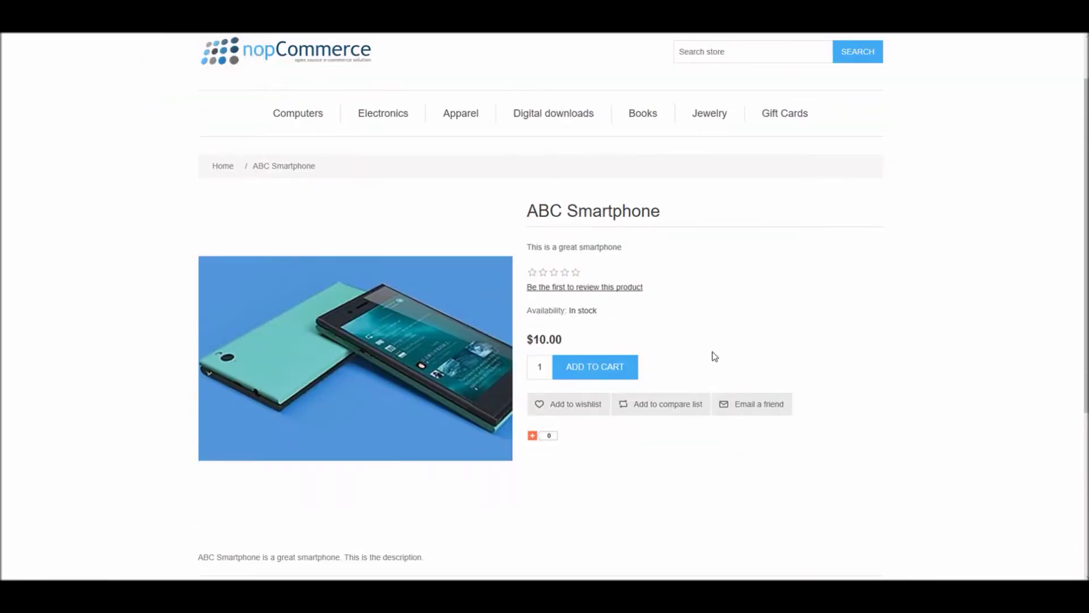
left_click(595, 372)
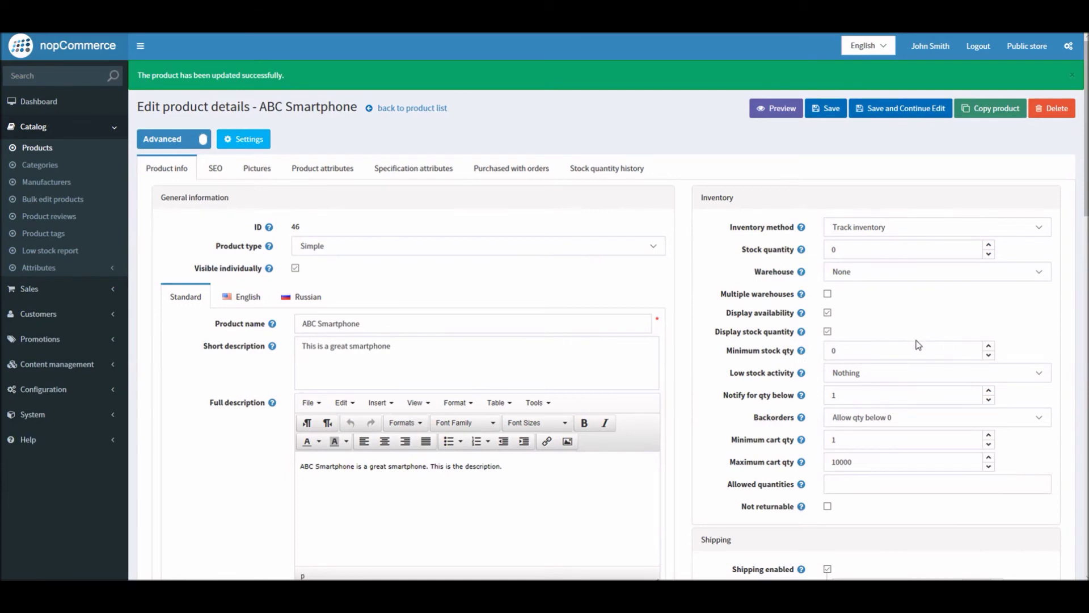
left_click(901, 418)
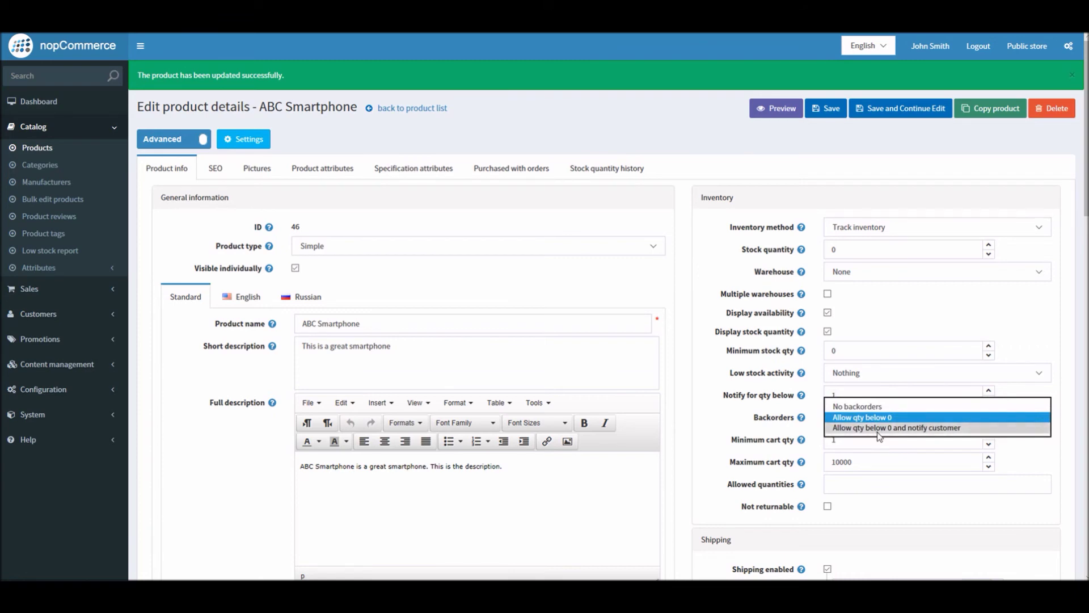
left_click(879, 429)
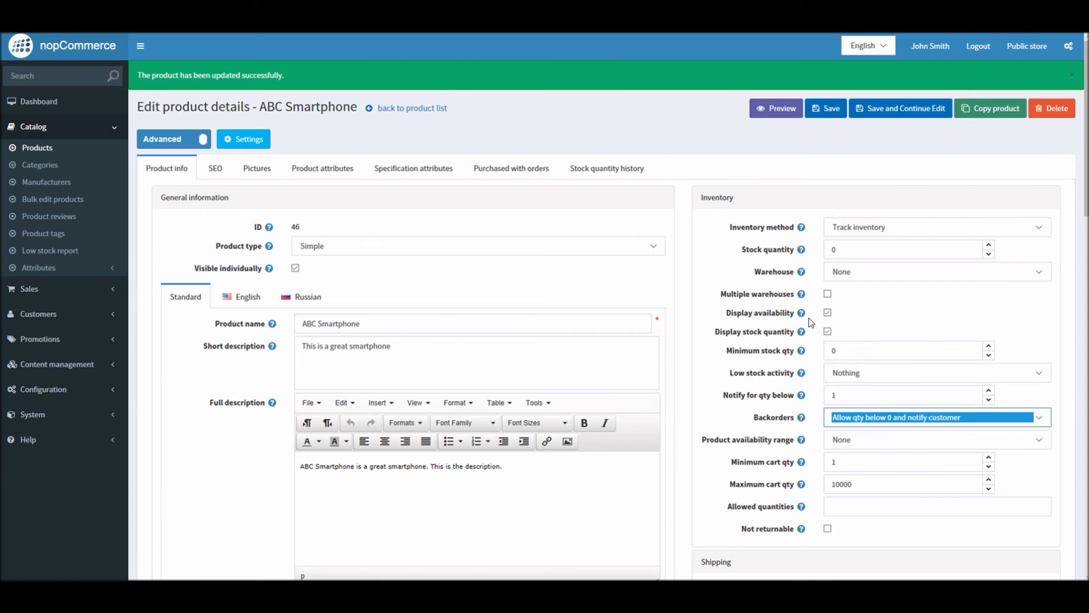
left_click(827, 313)
left_click(827, 312)
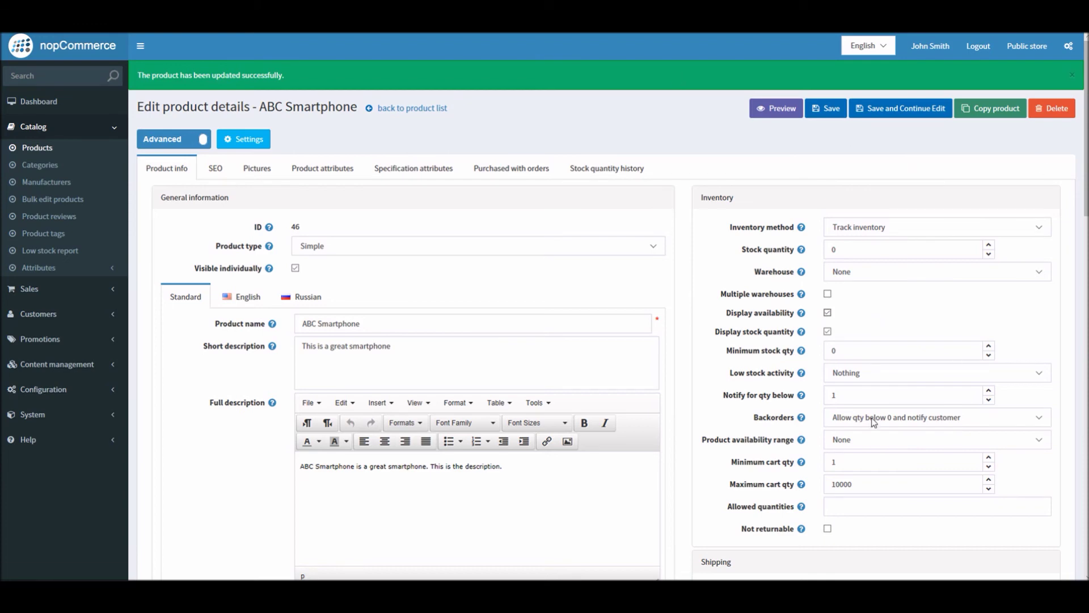
left_click(893, 422)
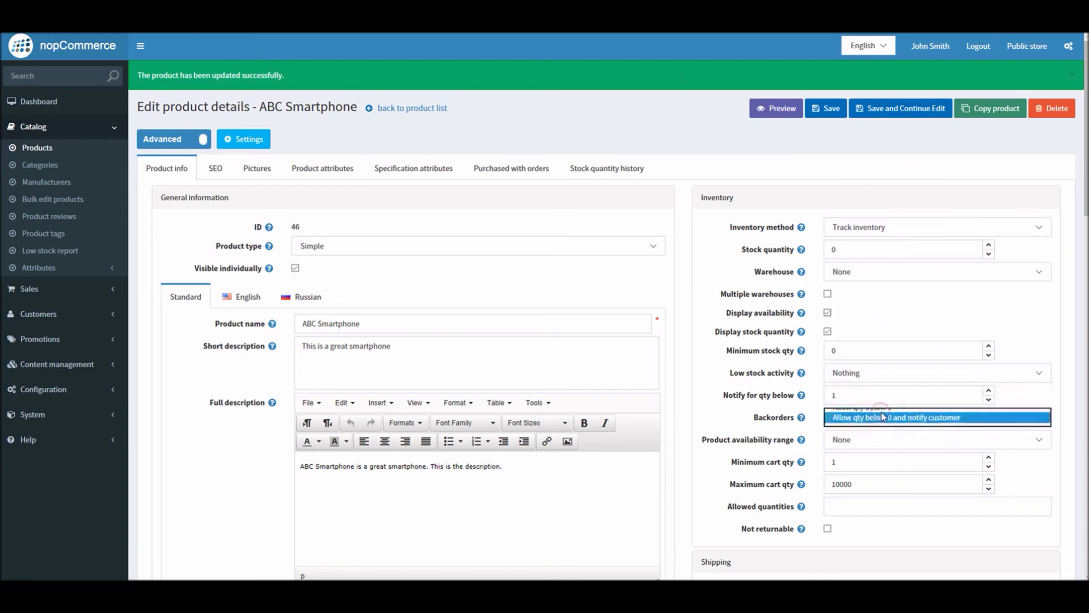
left_click(882, 407)
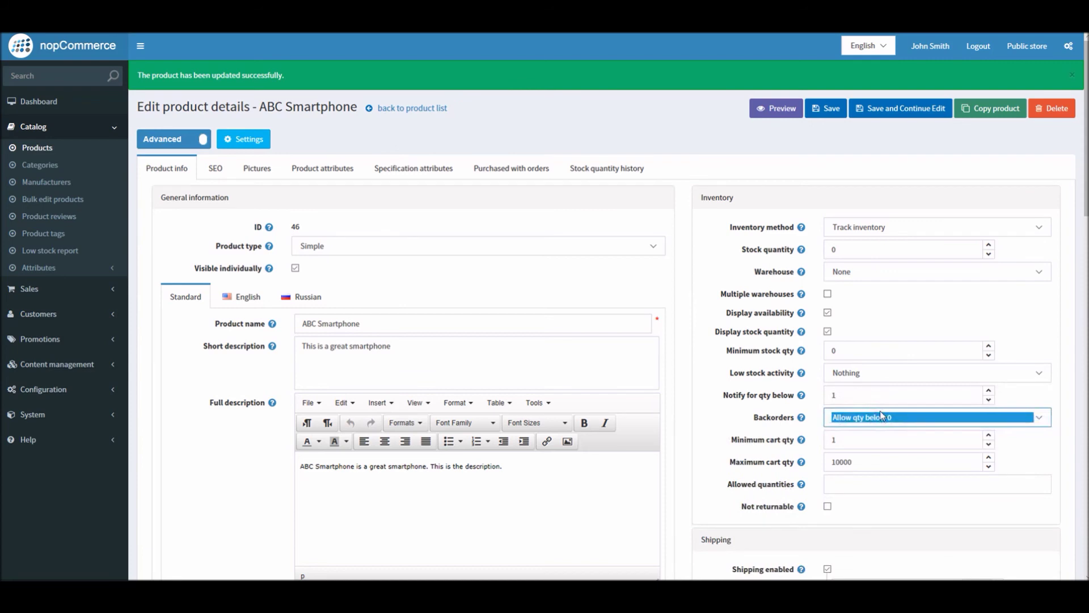
left_click(840, 248)
left_click(877, 109)
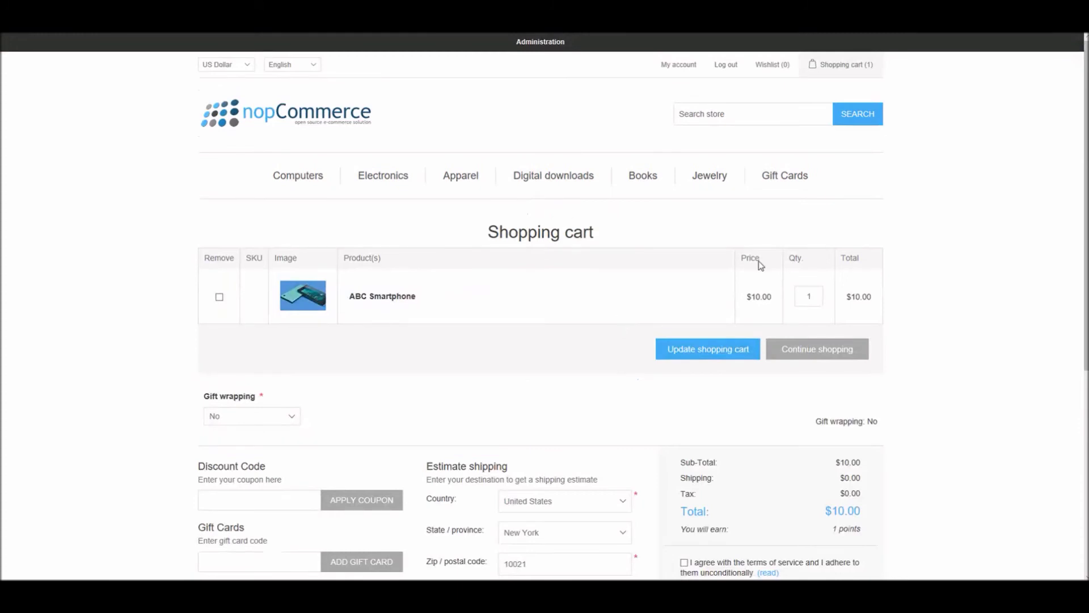
- Agree to the terms of service and start checkout for the ABC Smartphone cart
scroll(1082, 122, "down", 3)
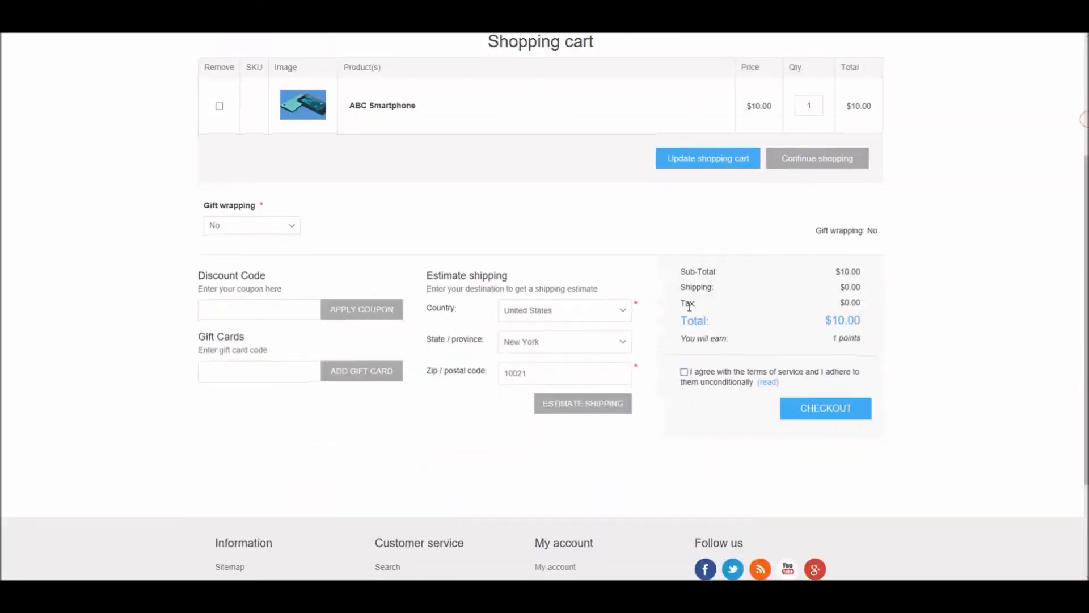
left_click(685, 371)
left_click(796, 406)
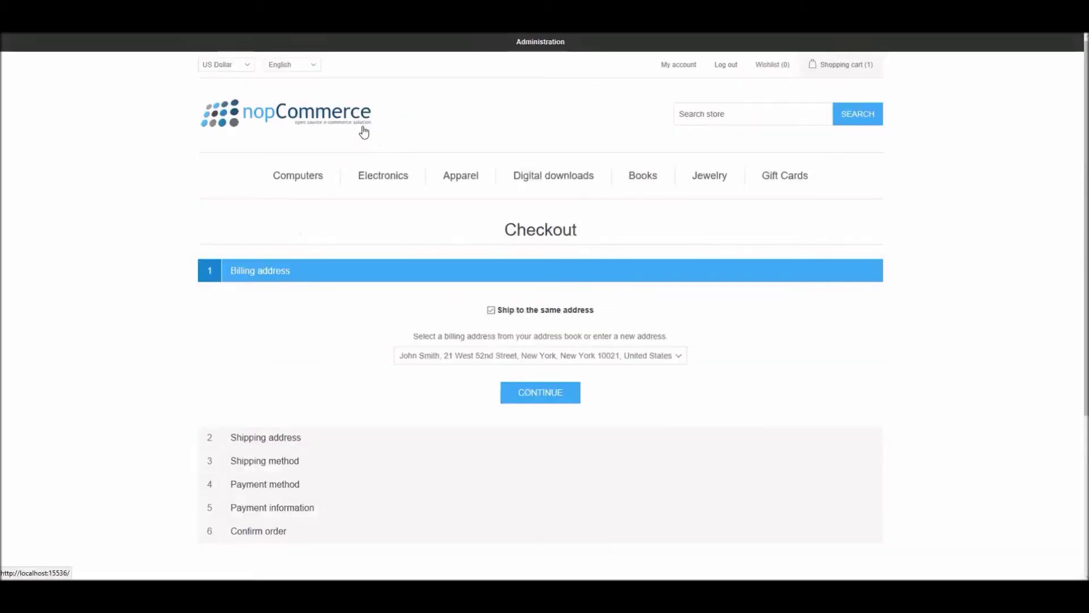
- Accept the billing address, Ground shipping and Check / Money Order payment, then confirm the $10.00 order
left_click(541, 394)
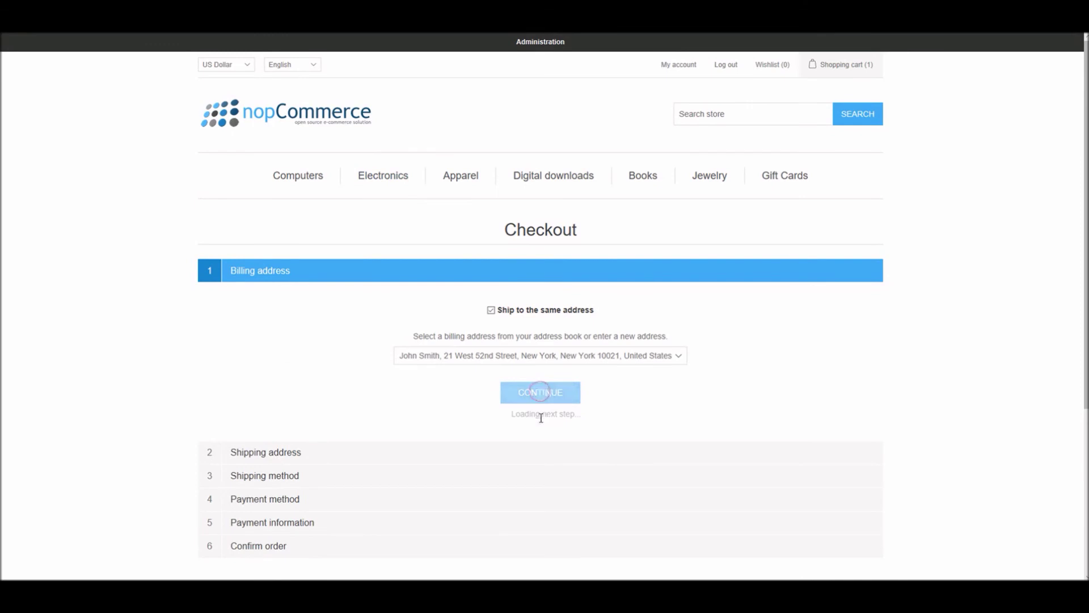
left_click(548, 464)
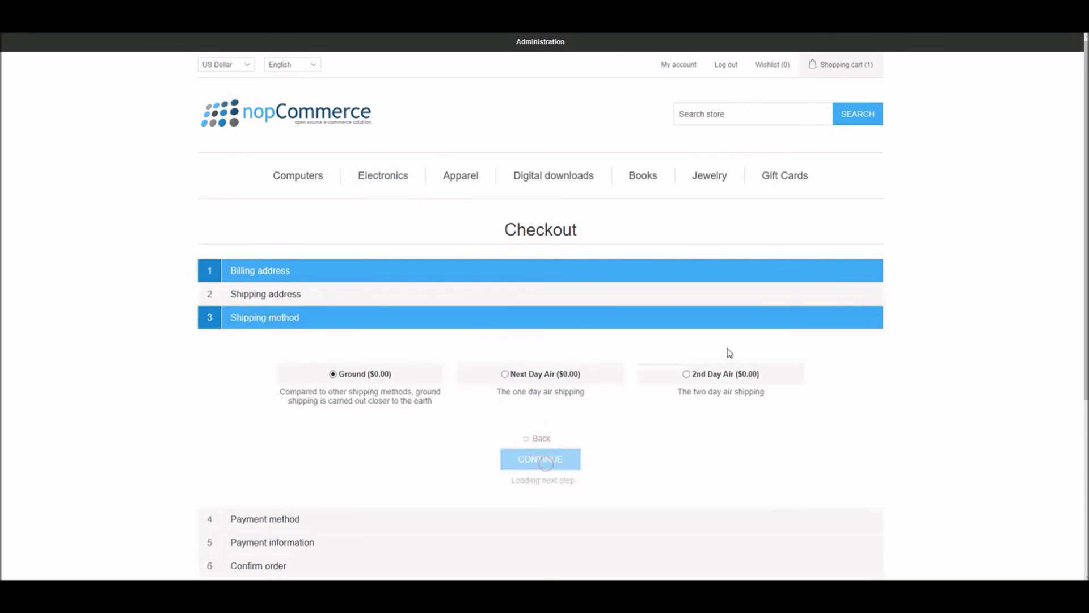
scroll(1082, 192, "down", 3)
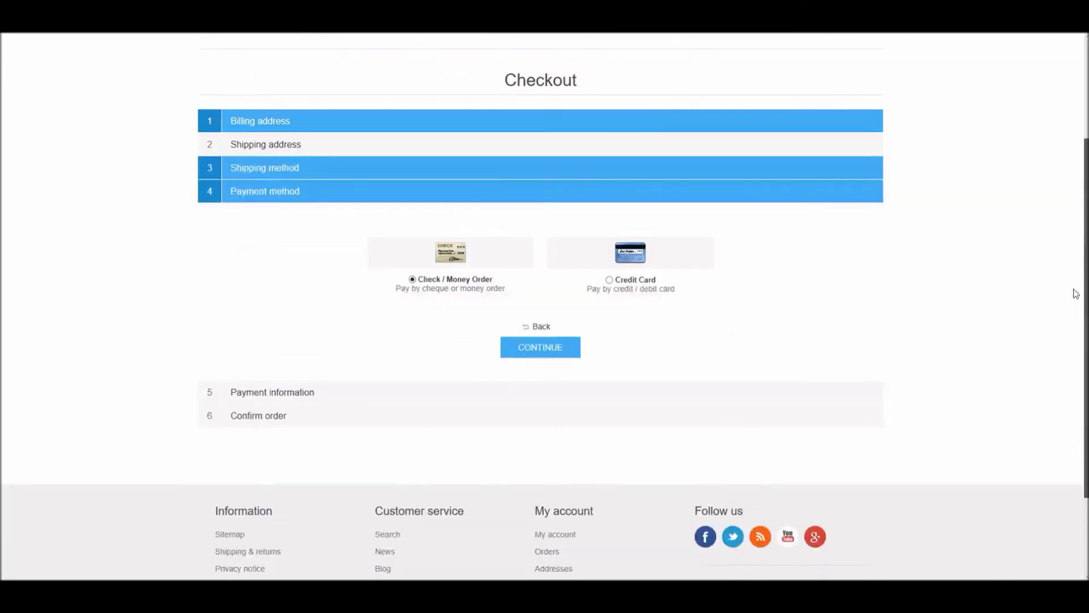
left_click(554, 345)
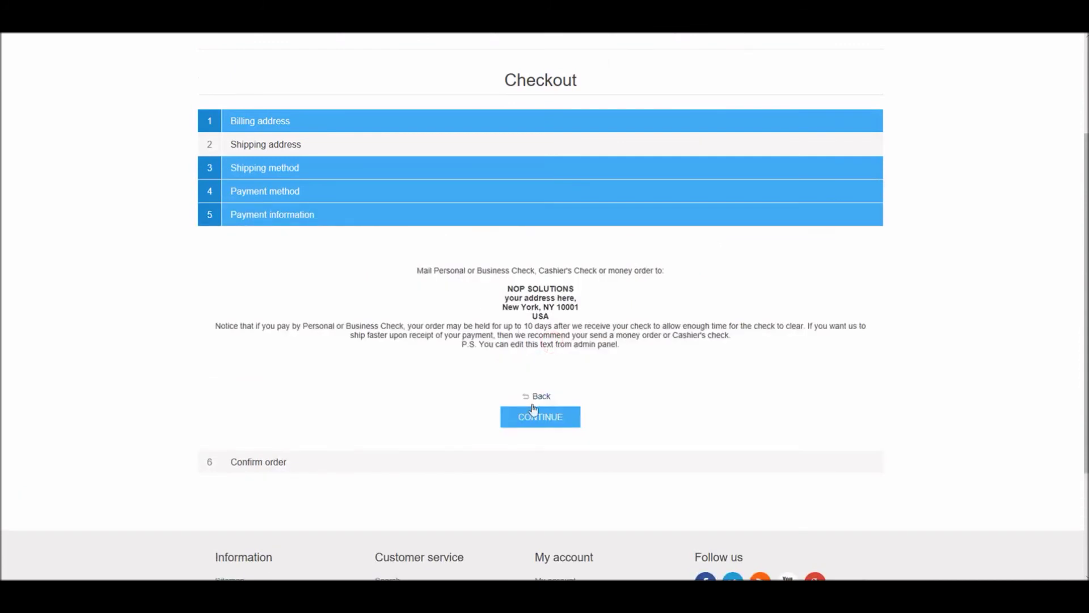
left_click(540, 417)
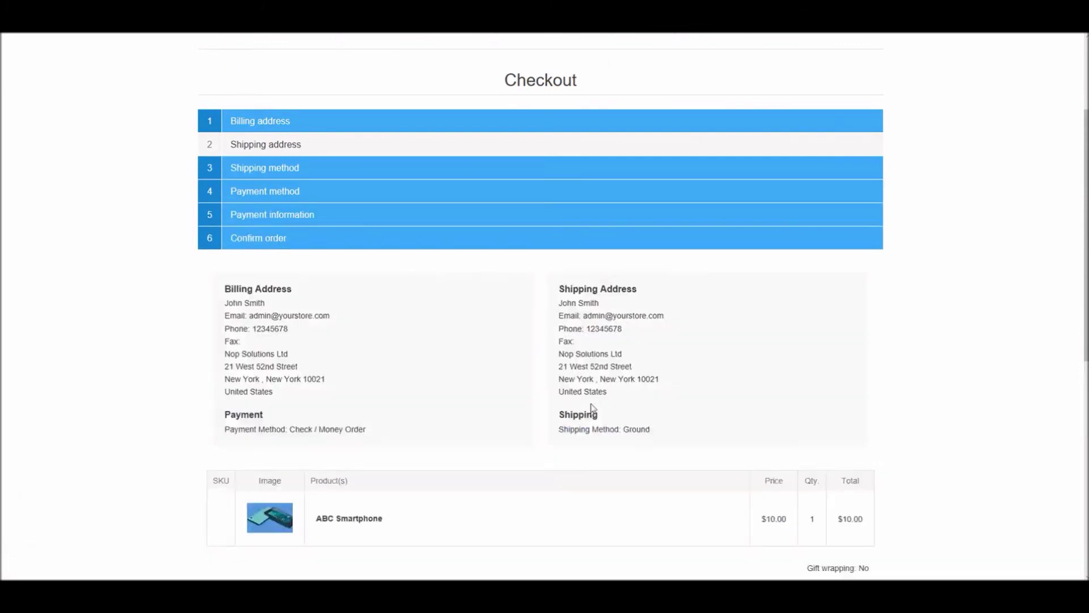
scroll(1031, 397, "down", 7)
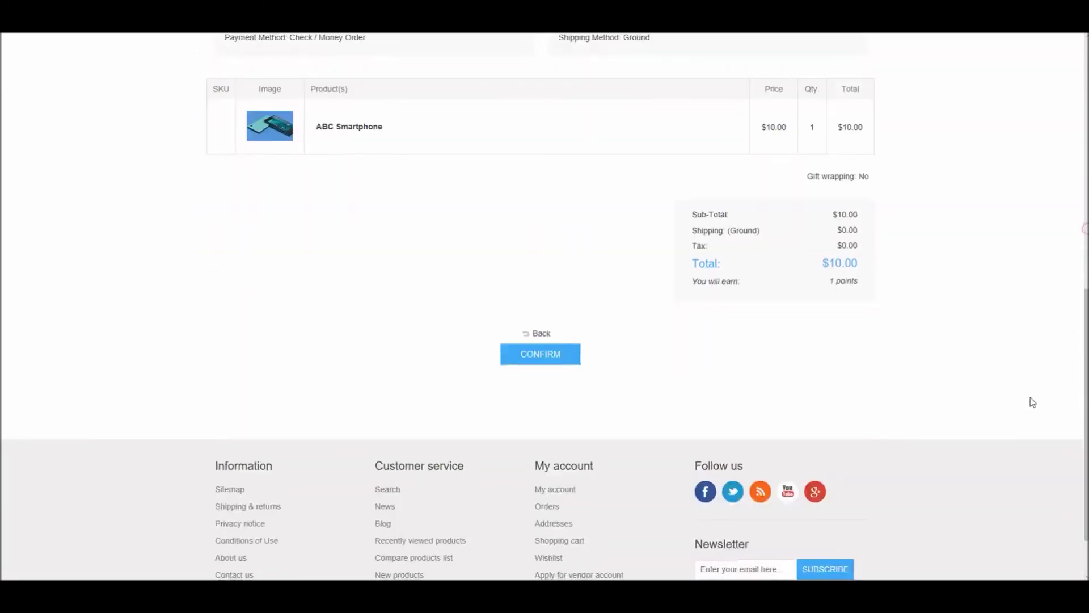
left_click(538, 356)
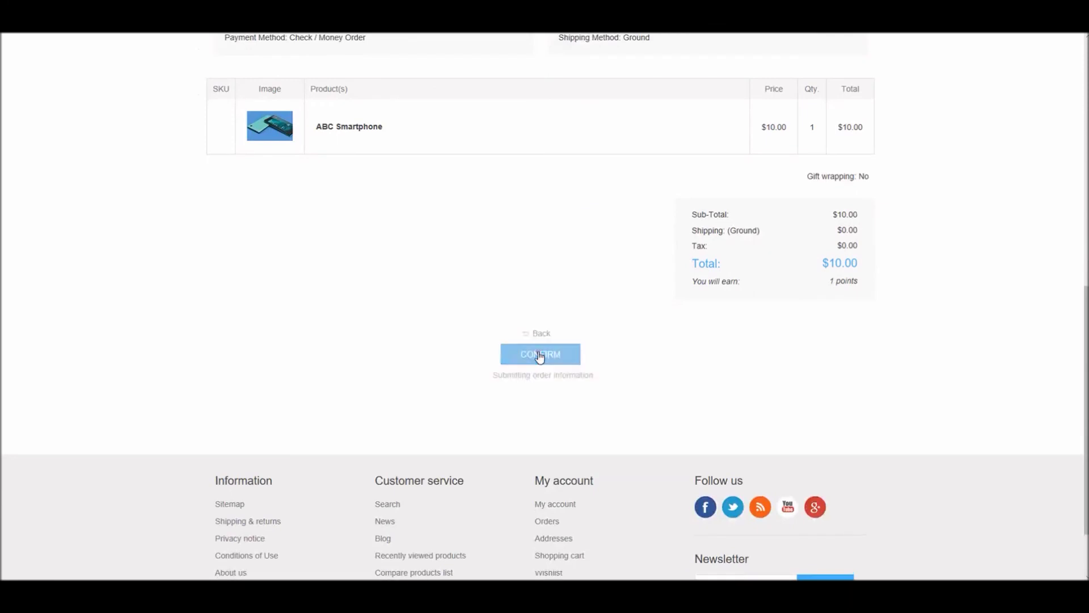
- Review the placed order's details: one ABC Smartphone at $10.00, status Pending
left_click(539, 319)
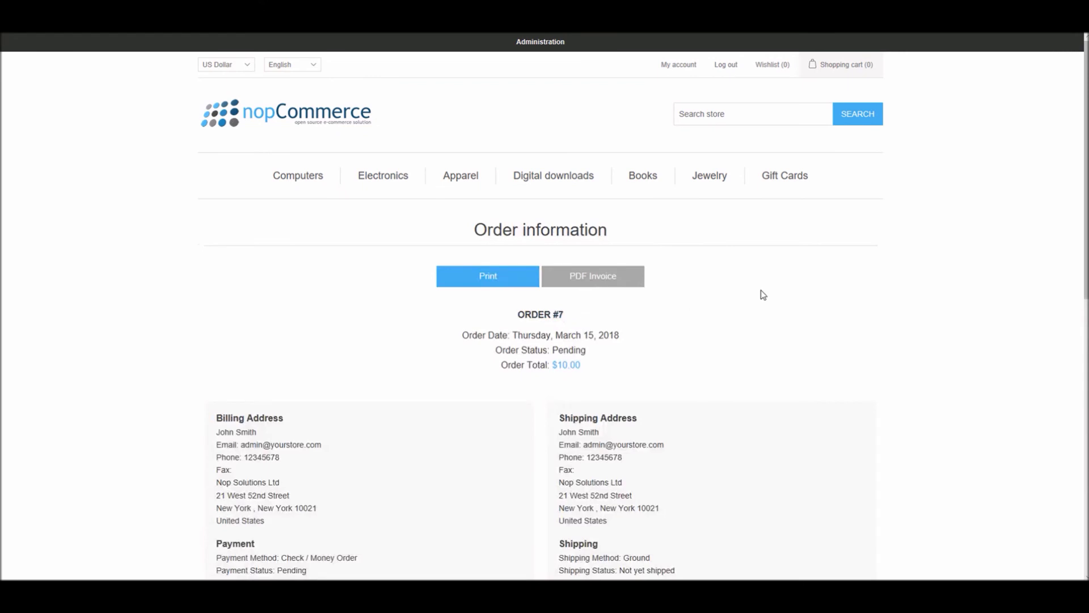
scroll(1080, 238, "down", 3)
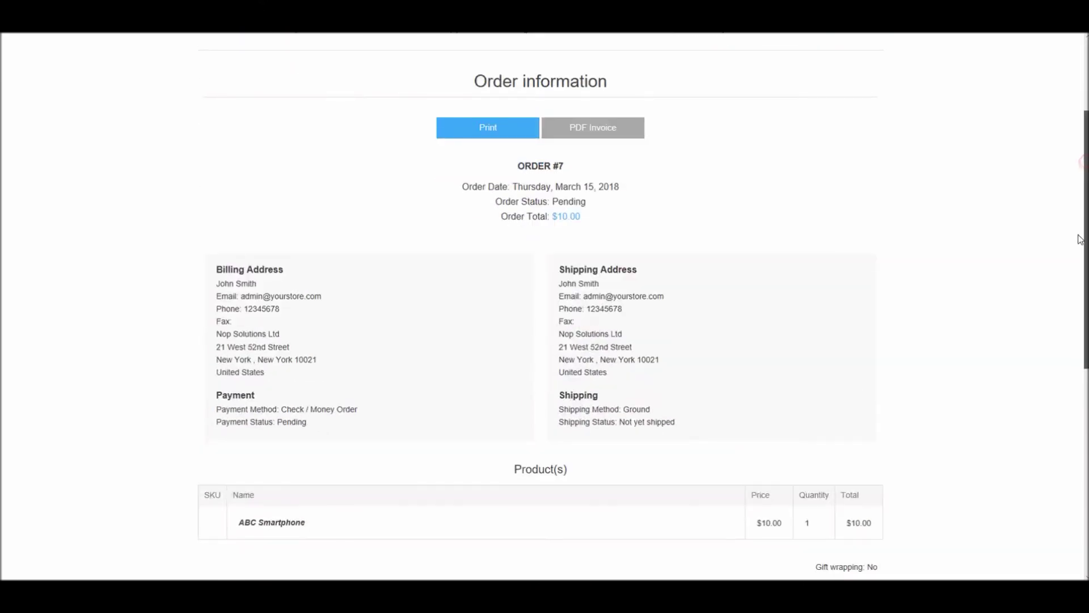
scroll(1072, 295, "down", 2)
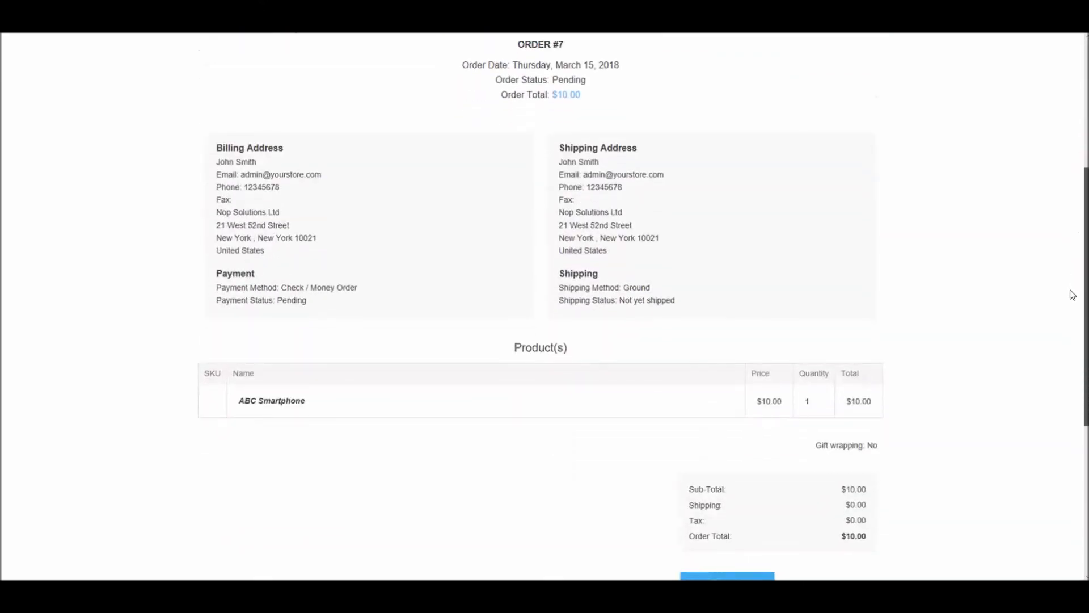
scroll(1072, 317, "down", 2)
scroll(1072, 355, "up", 2)
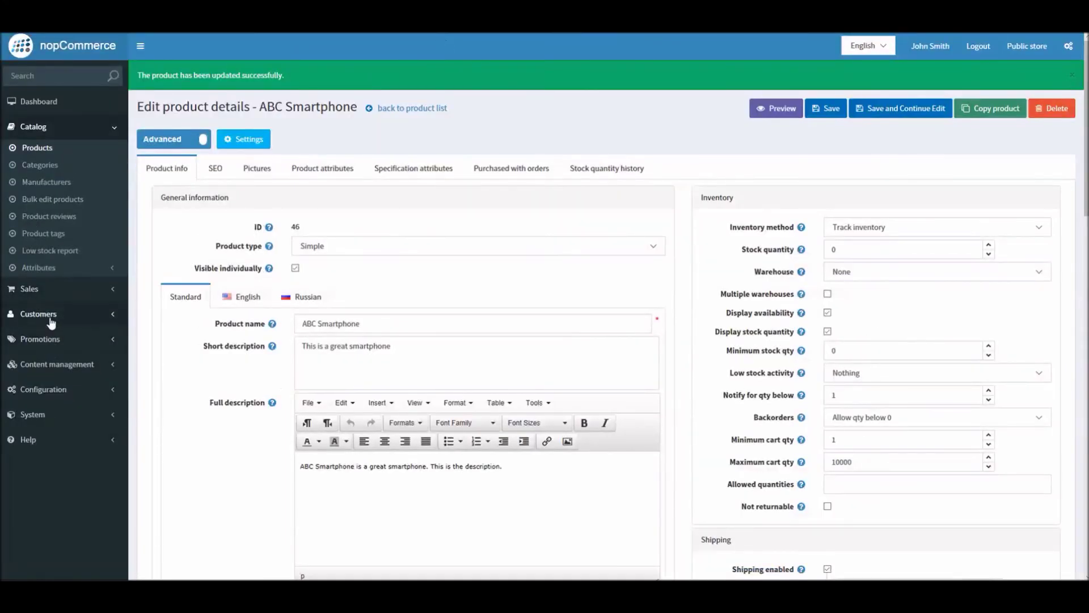
- View the newest pending order in Sales > Orders, then go to Catalog > Products
left_click(39, 290)
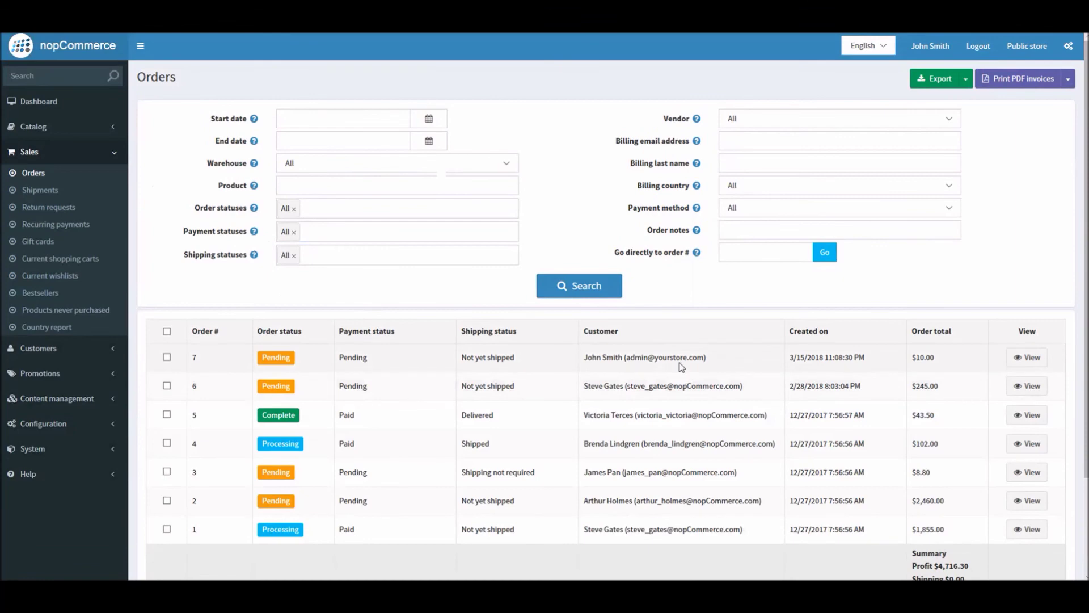
left_click(1022, 359)
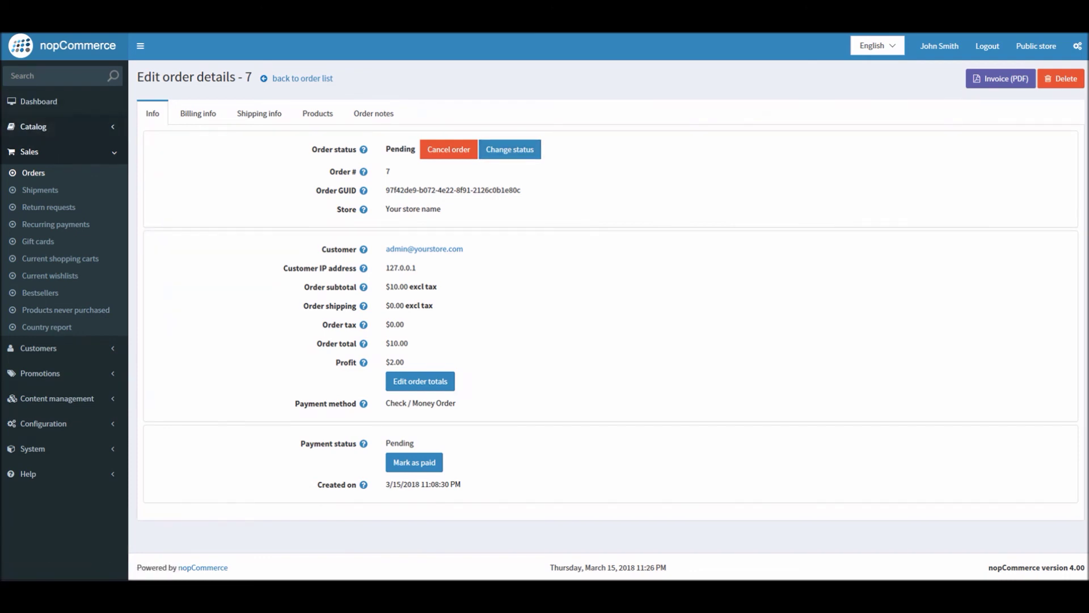
left_click(51, 127)
left_click(46, 148)
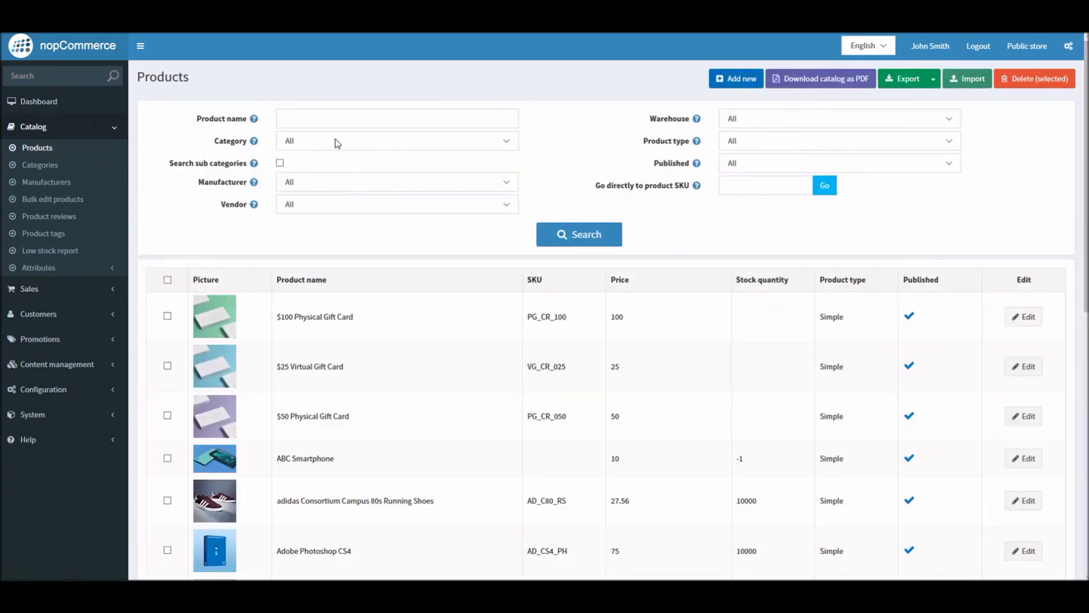
- Filter products by name 'abc' and highlight ABC Smartphone's stock quantity of -1
left_click(318, 120)
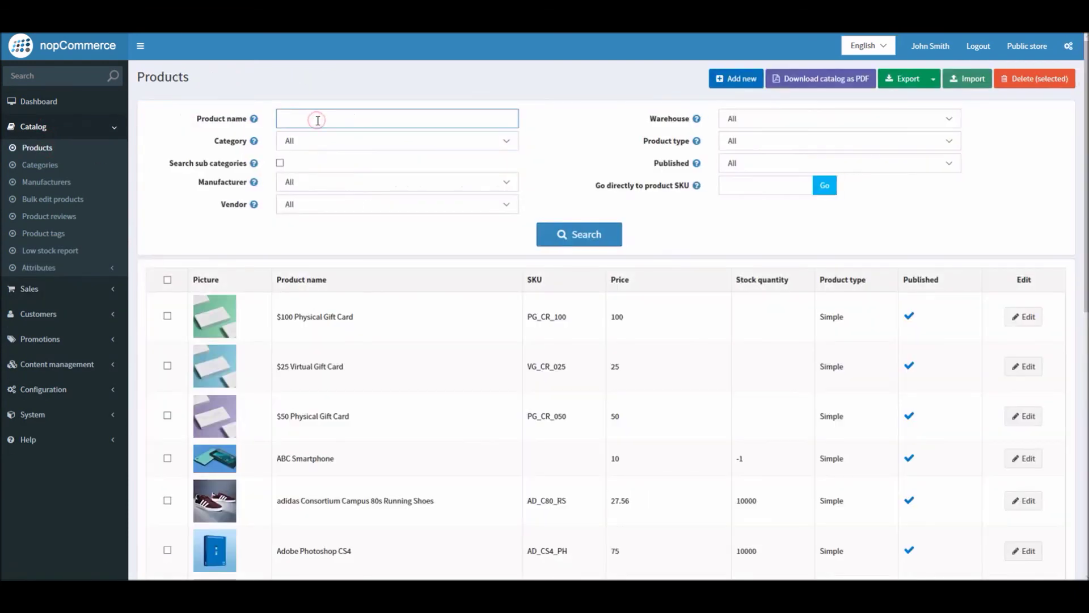
type("abc")
key("Return")
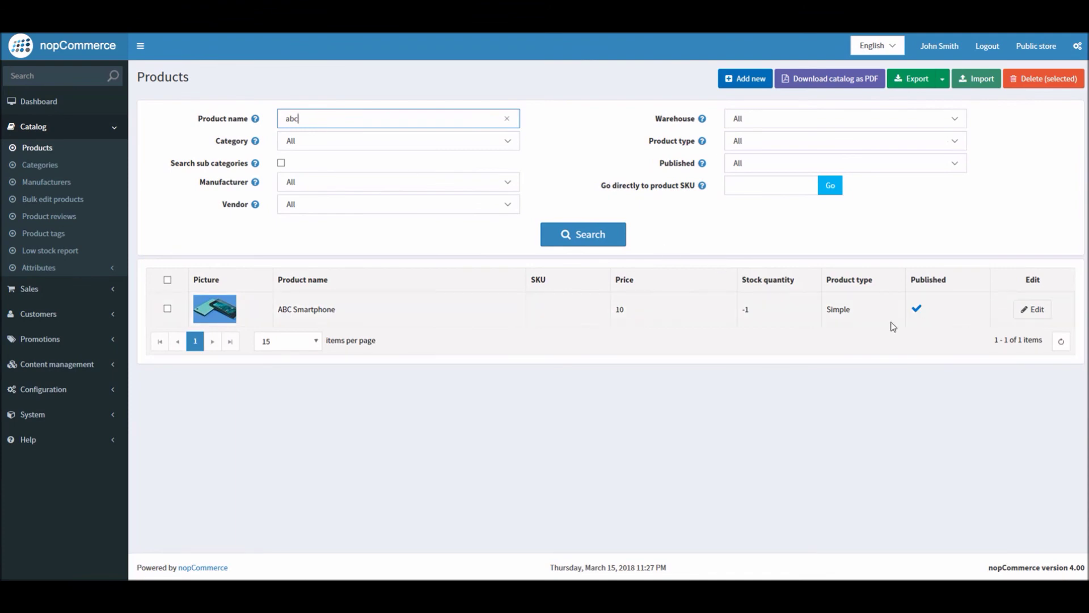
double_click(747, 311)
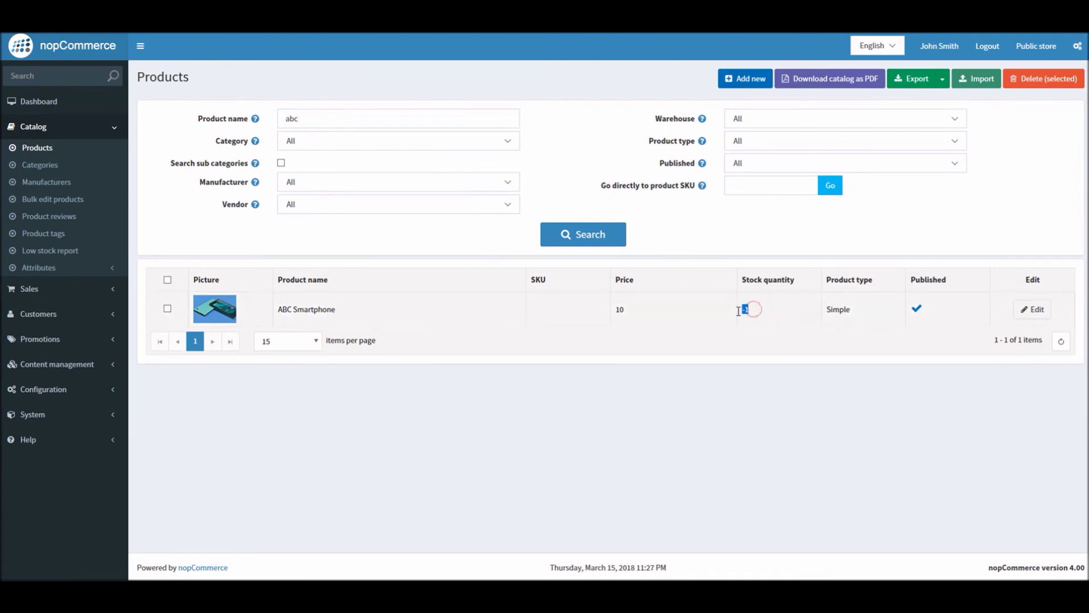